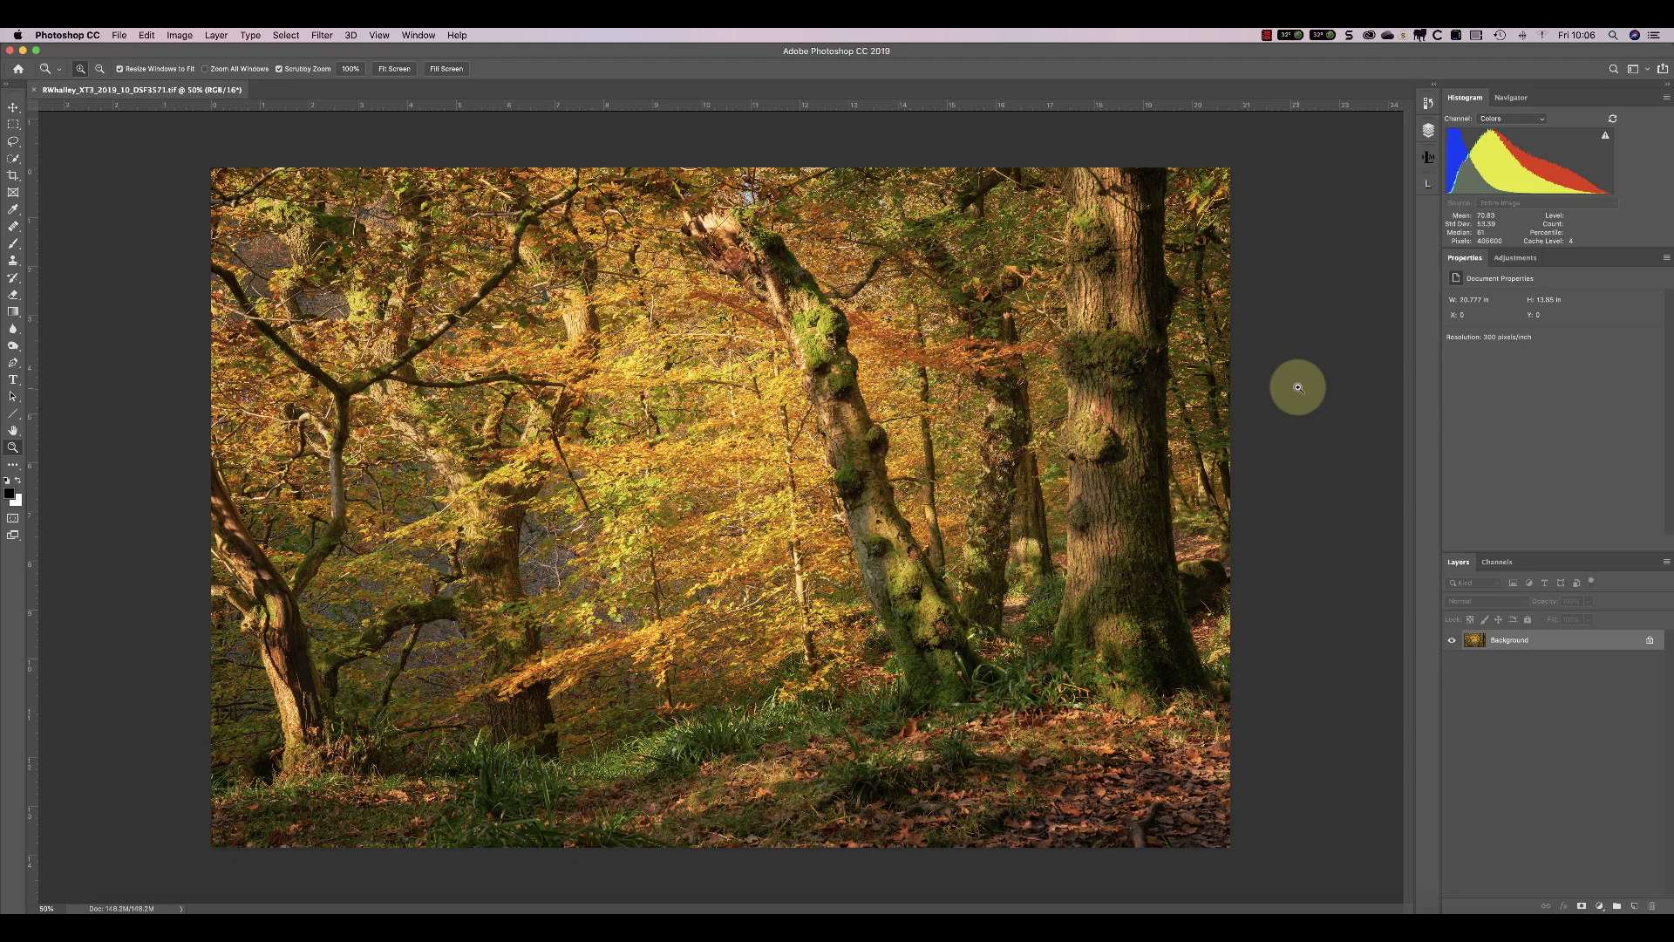
Add a Black & White adjustment layer named Black & White 1 from the Layer menu
click(214, 35)
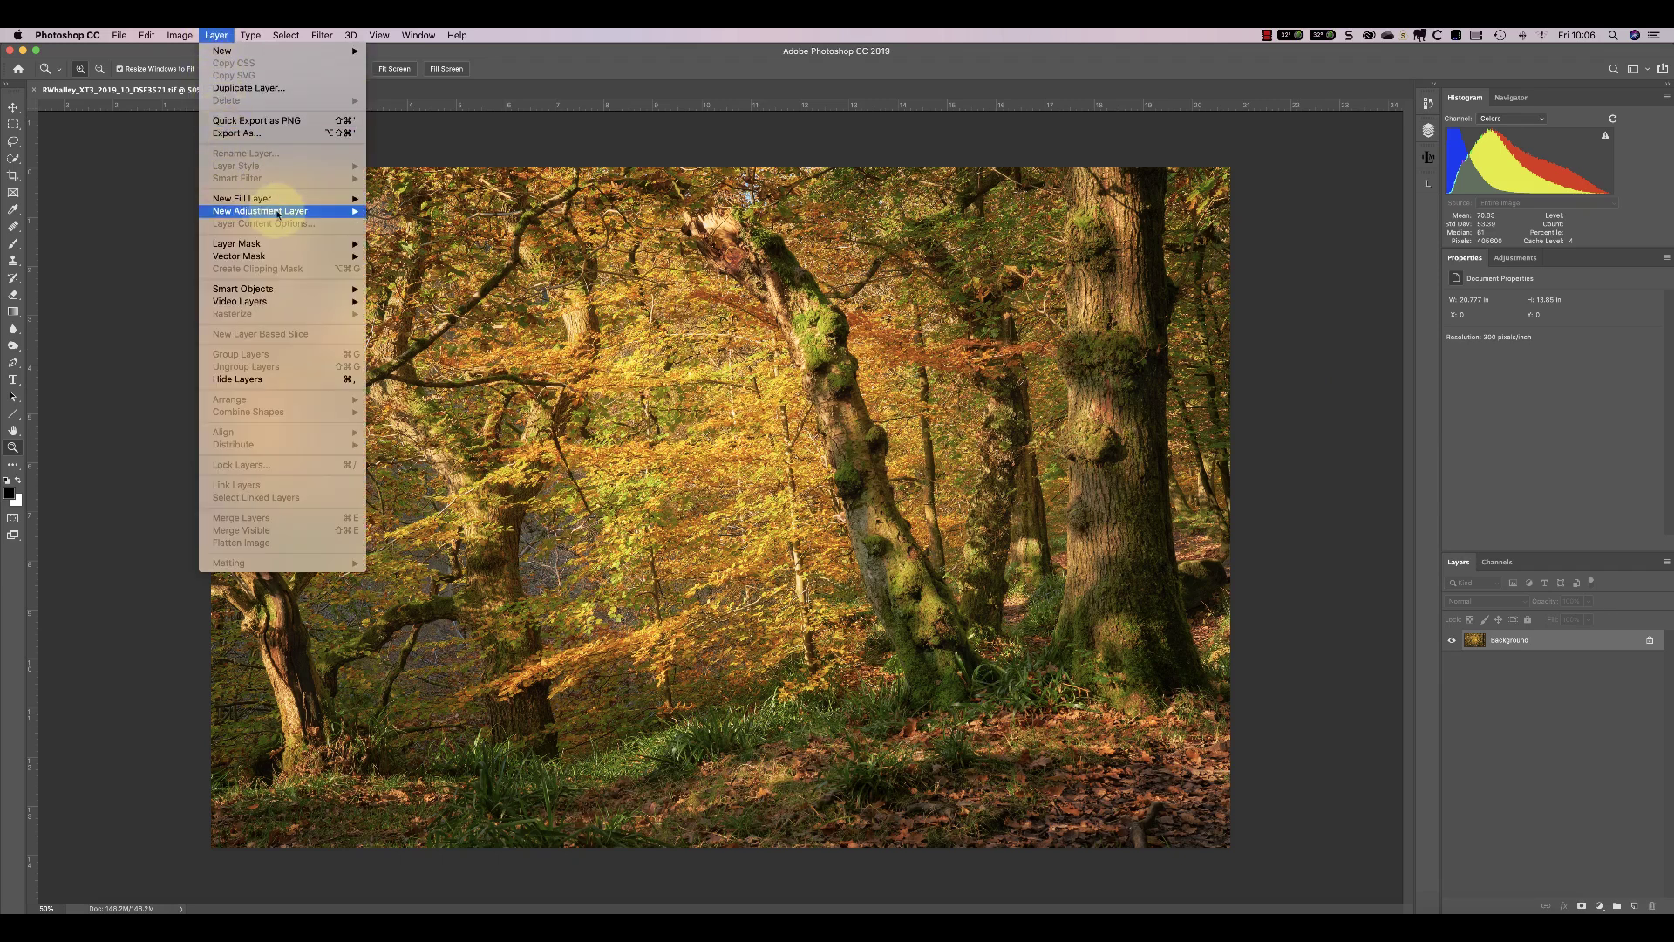
mouse_move(260, 211)
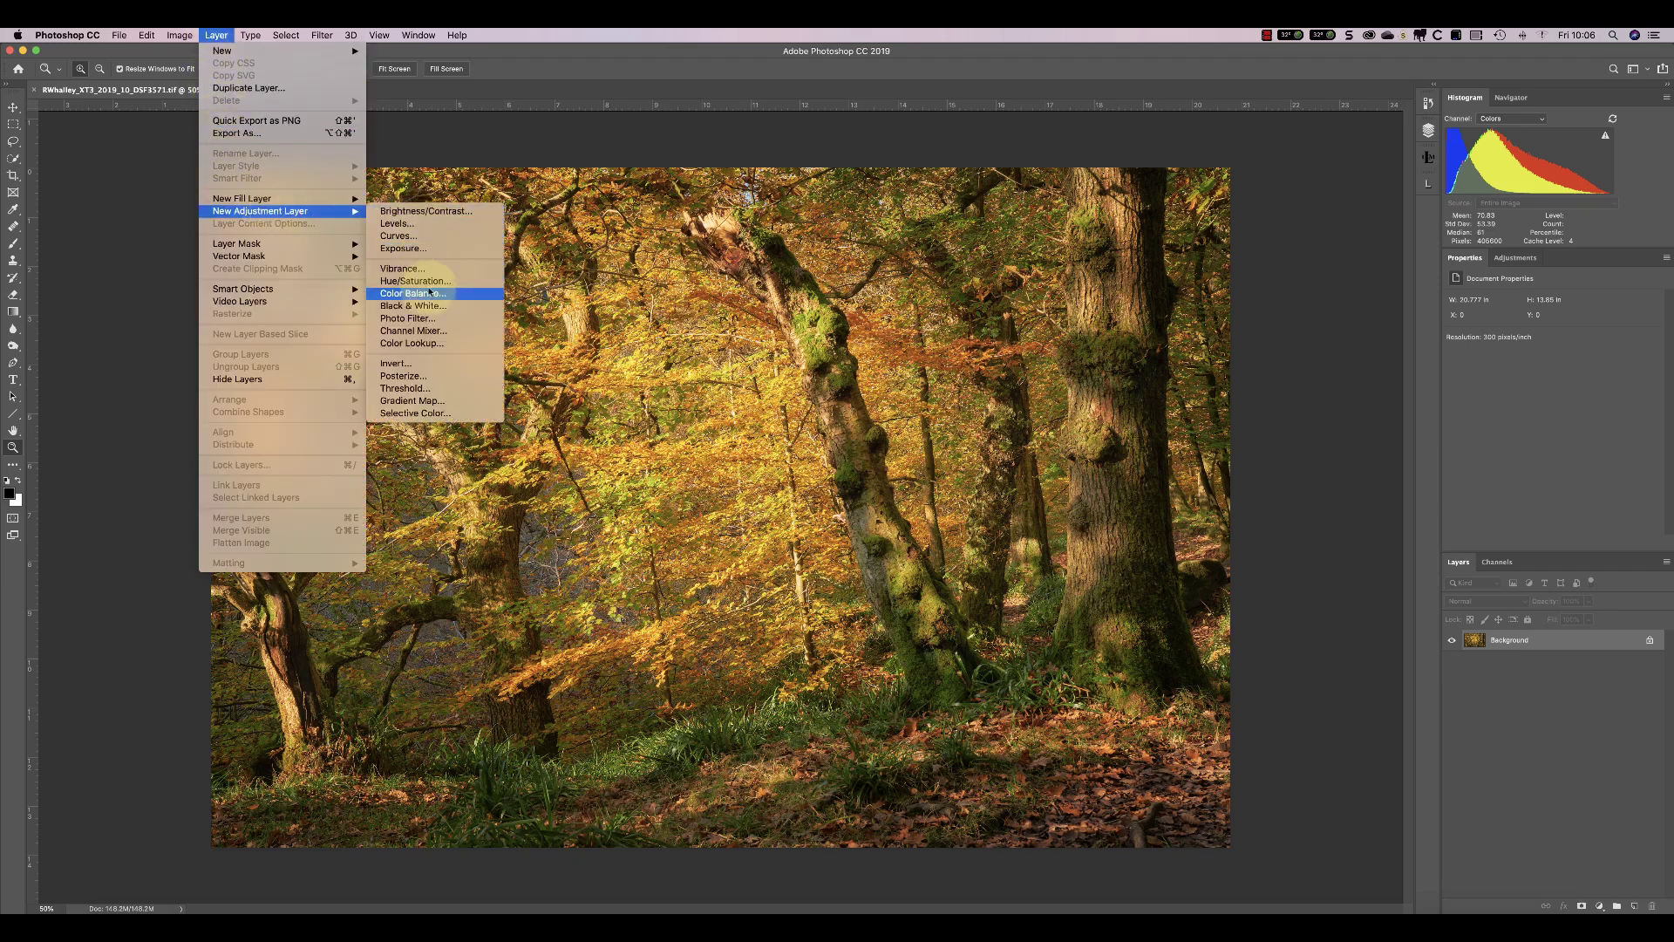
click(420, 308)
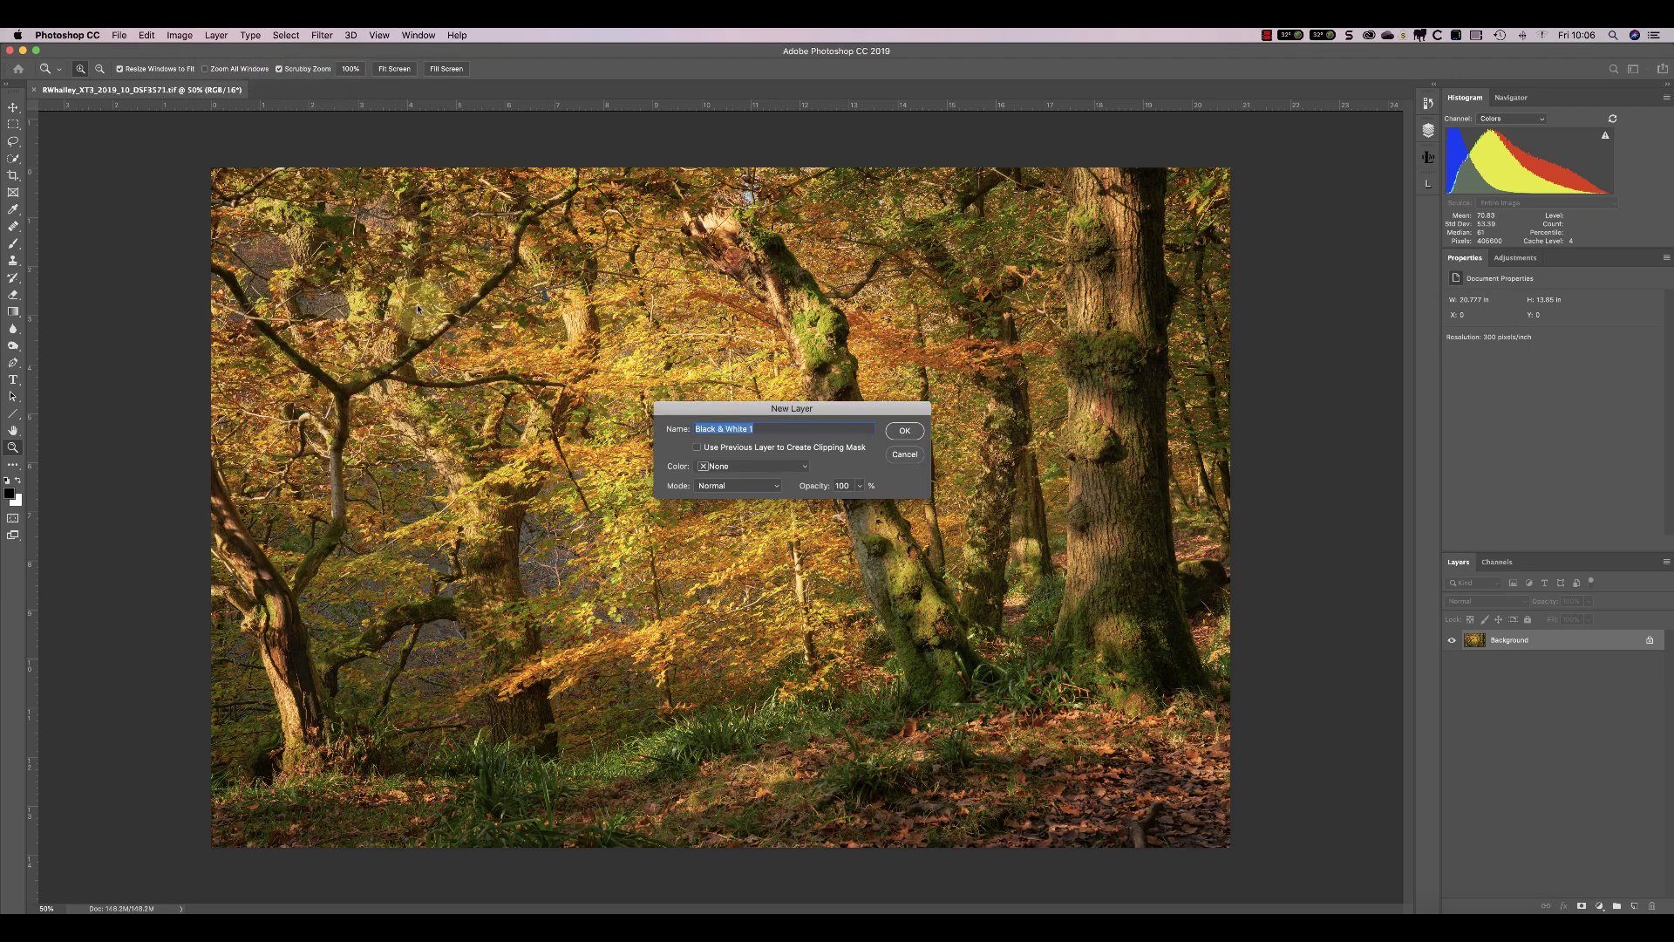
click(901, 430)
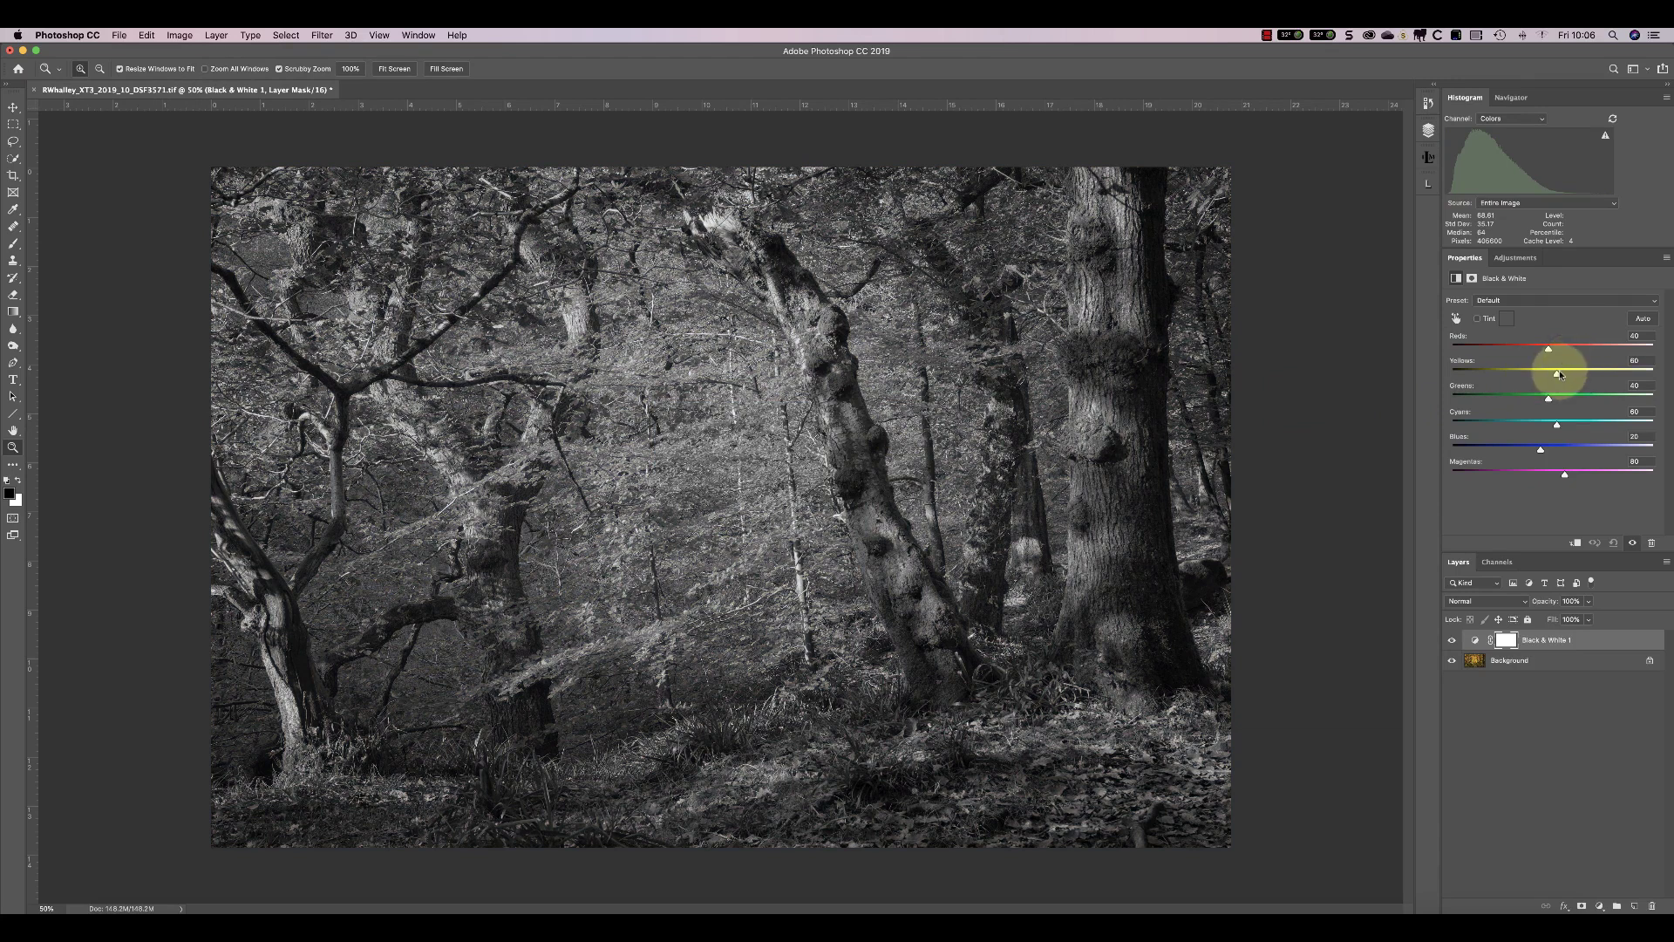
Raise Yellows, lower Greens to -30, and toggle the layer's visibility to compare
drag(1555, 374, 1572, 373)
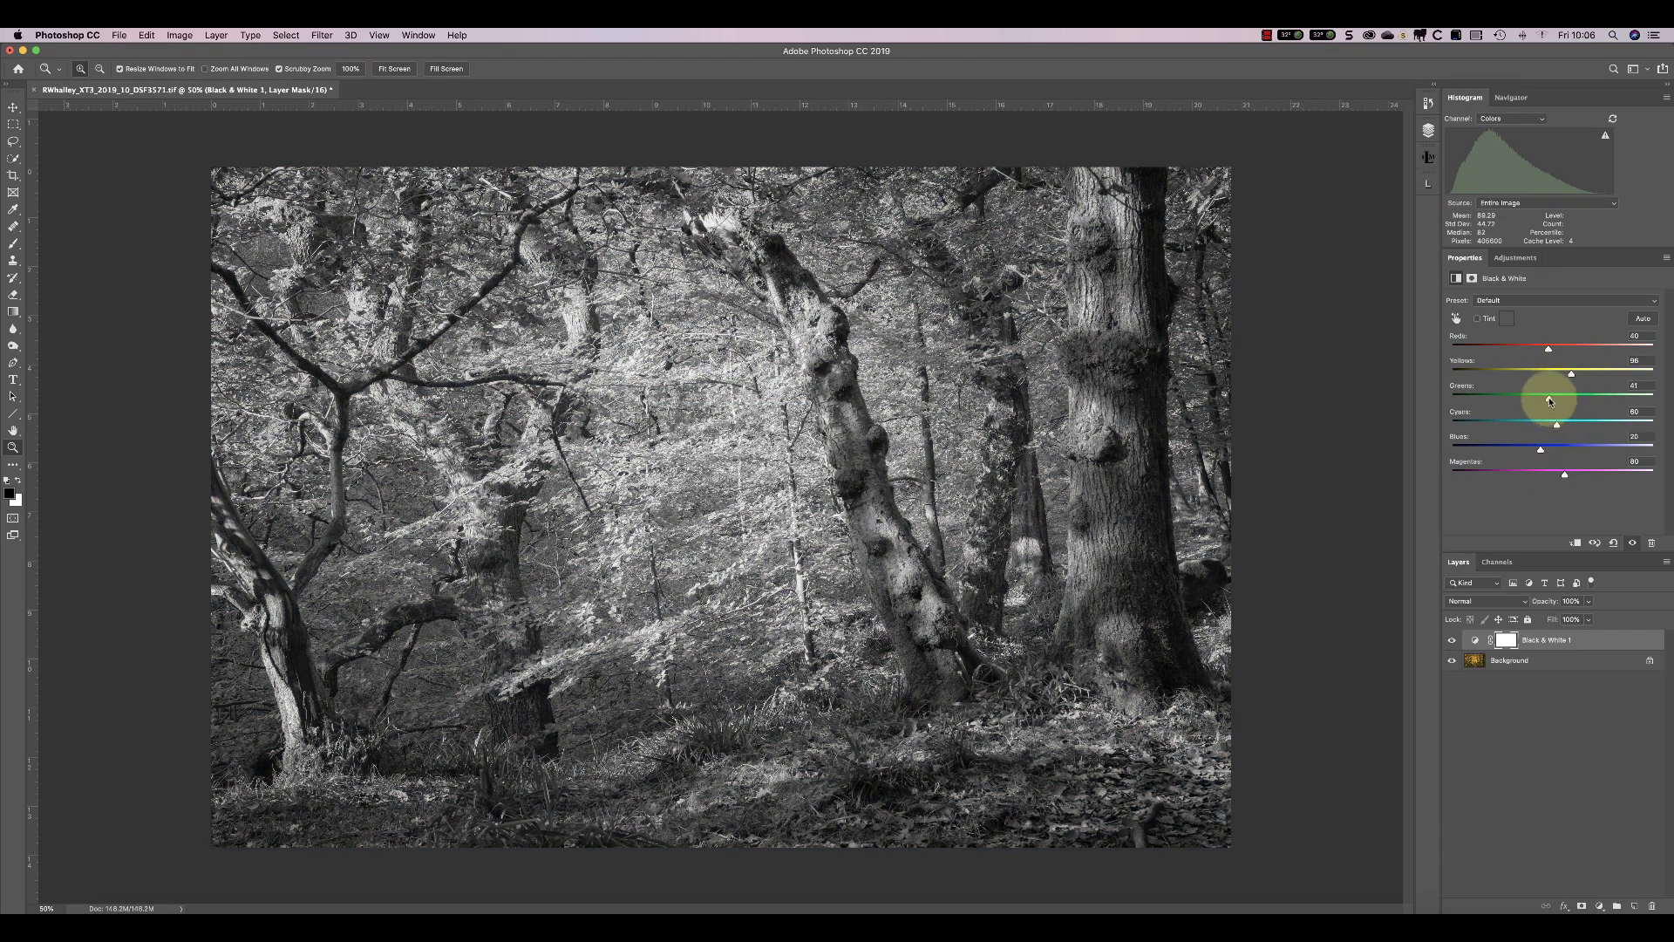
mouse_move(1549, 399)
mouse_down()
mouse_move(1520, 398)
mouse_move(1579, 375)
mouse_up()
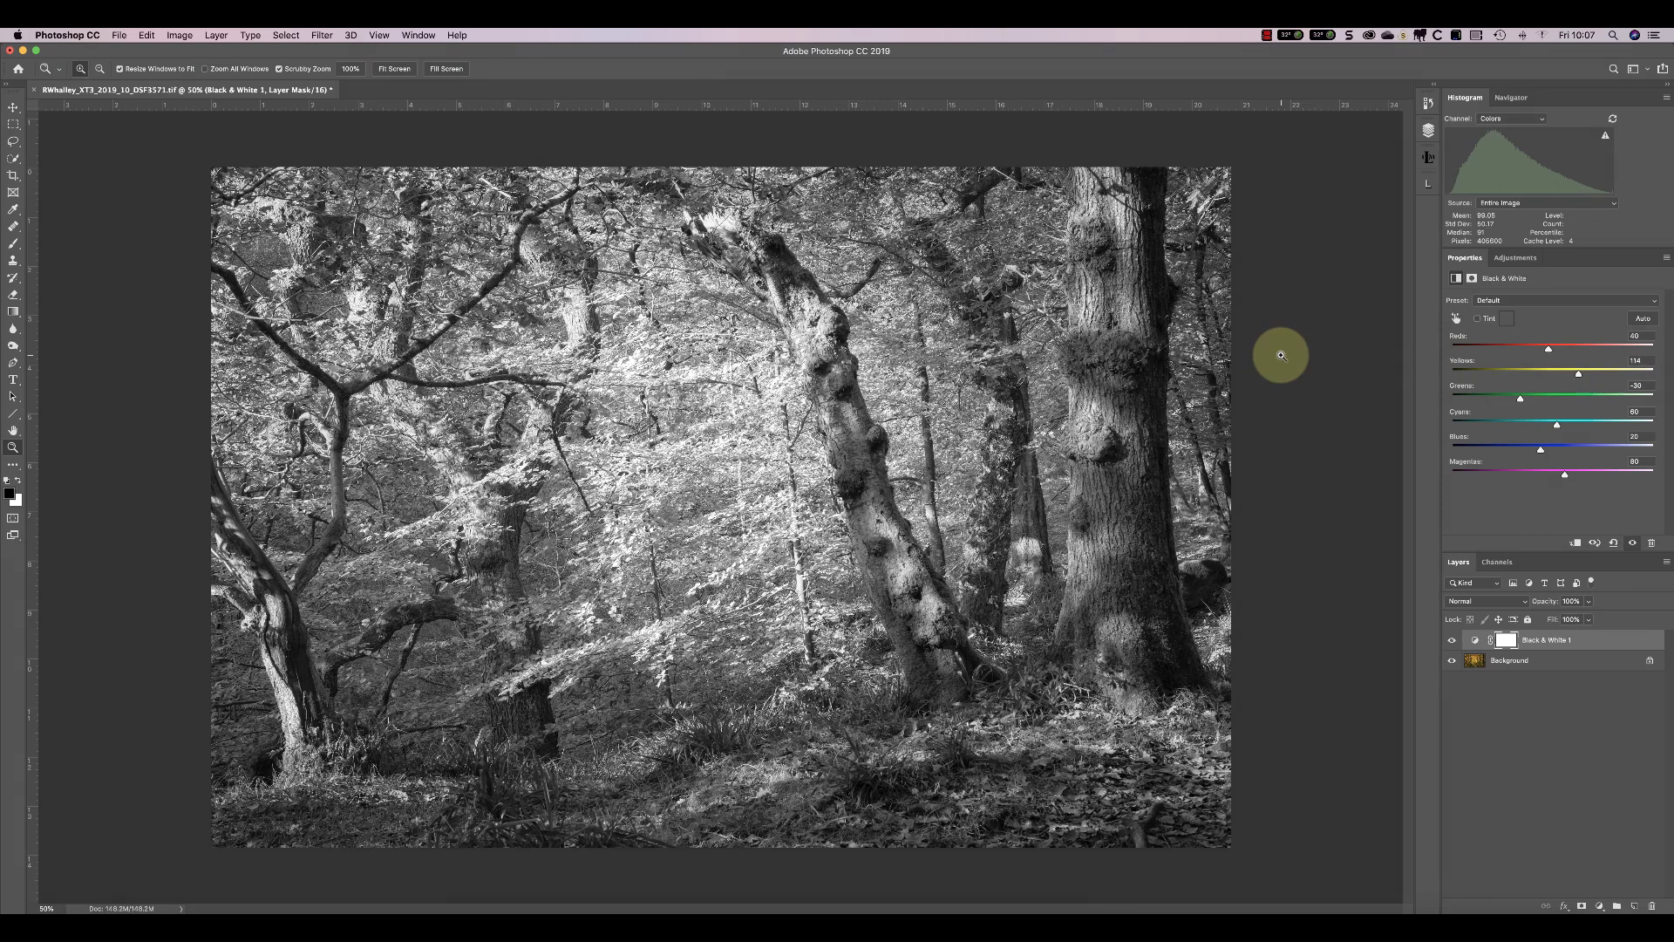
click(1452, 639)
click(1452, 642)
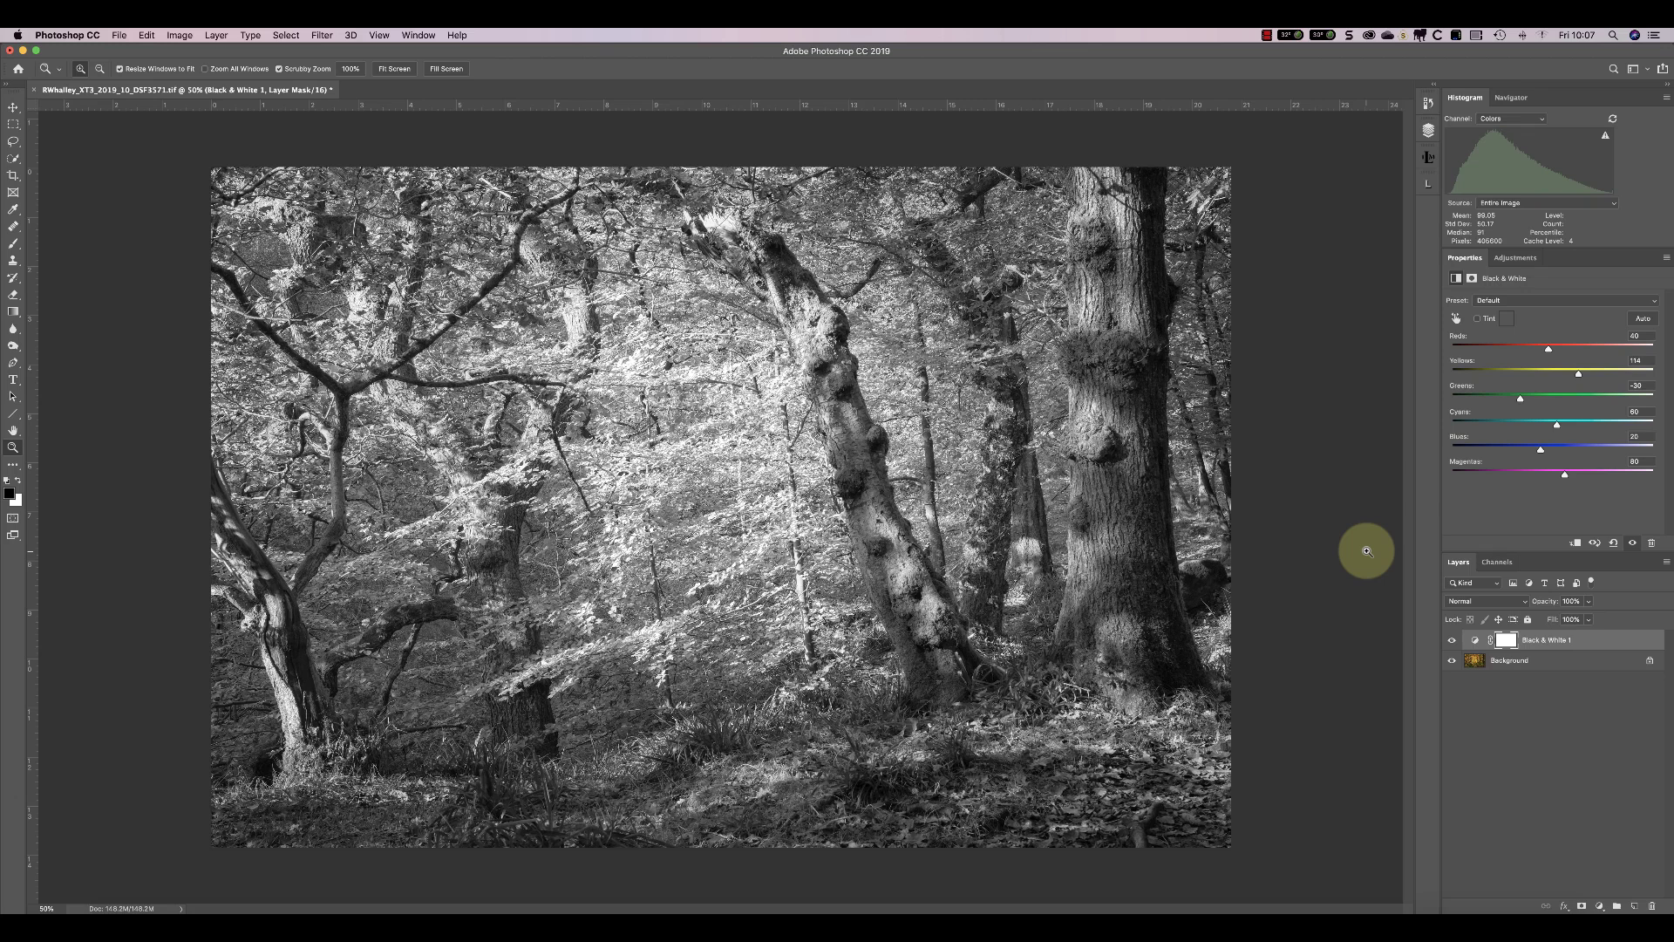
Open Blending Options for Black & White 1 from the Layers panel fx menu
click(1607, 640)
double_click(1607, 641)
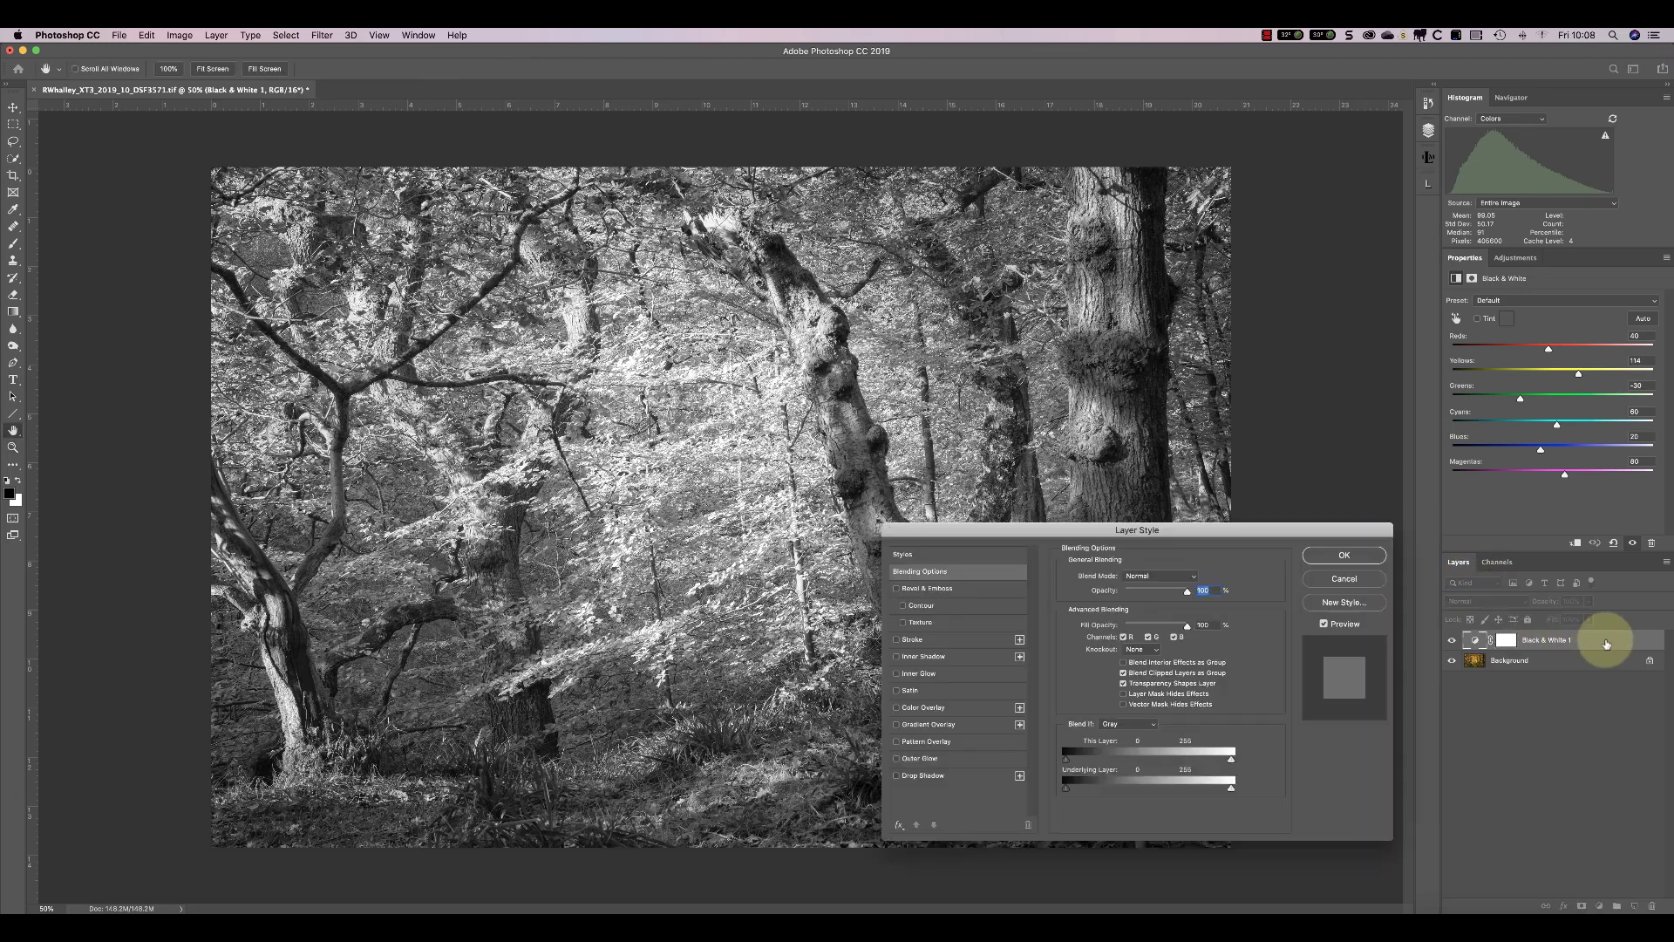
click(1343, 577)
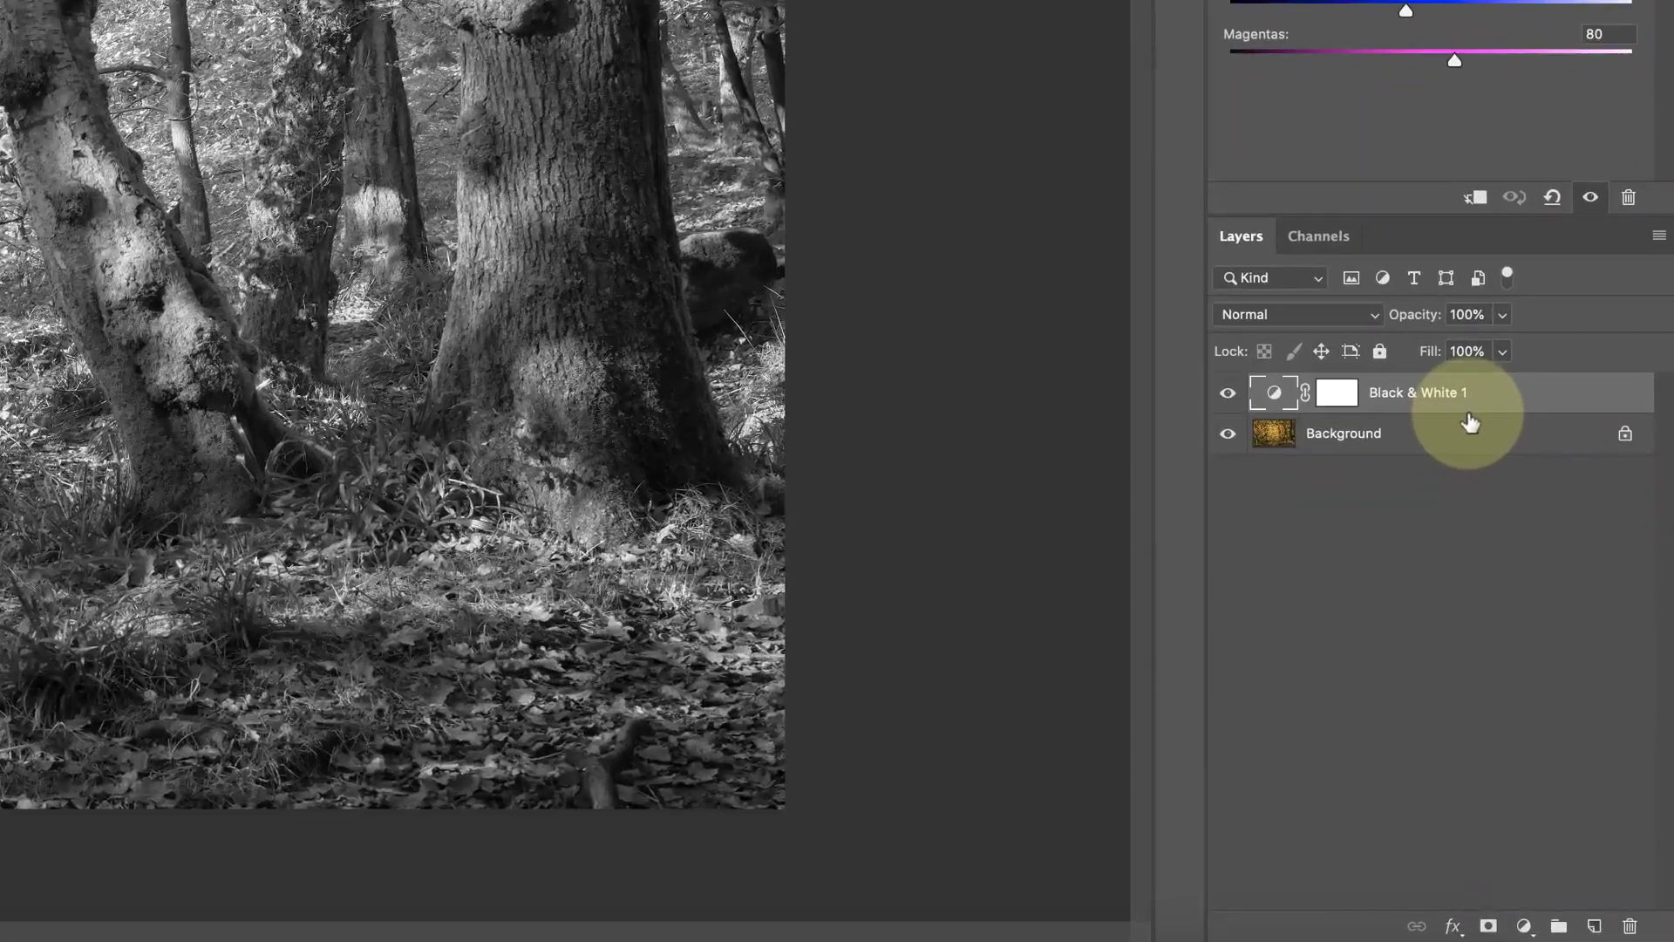
click(1455, 926)
click(1526, 635)
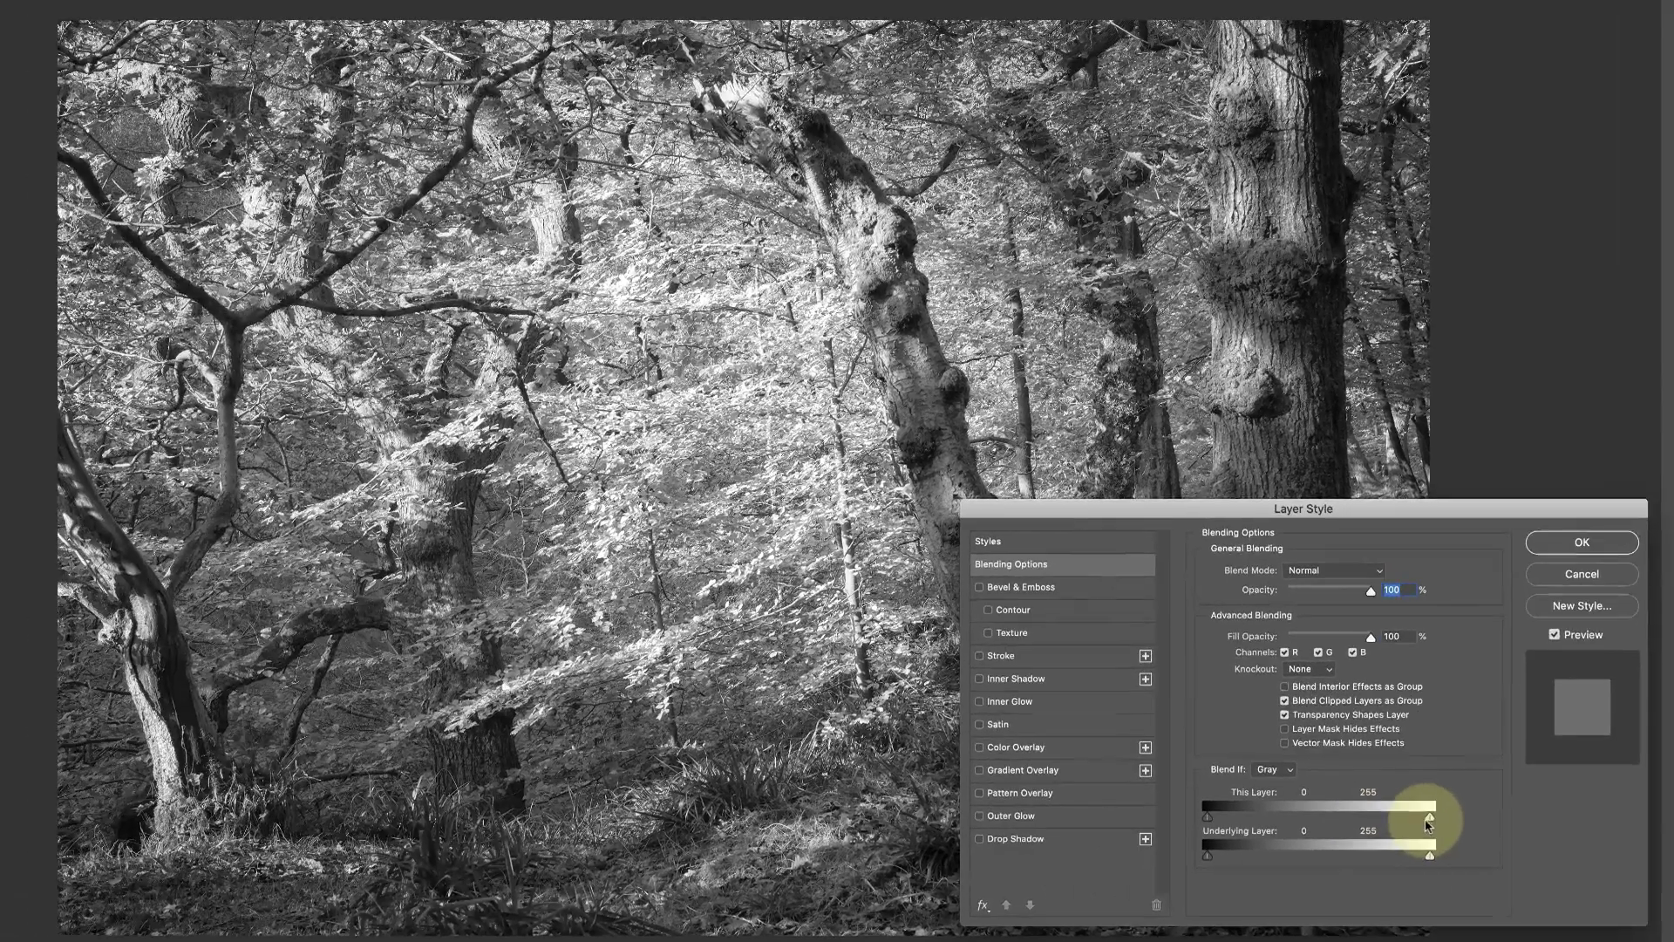
Move the Blend If This Layer white slider left to 128
drag(1430, 819, 1319, 820)
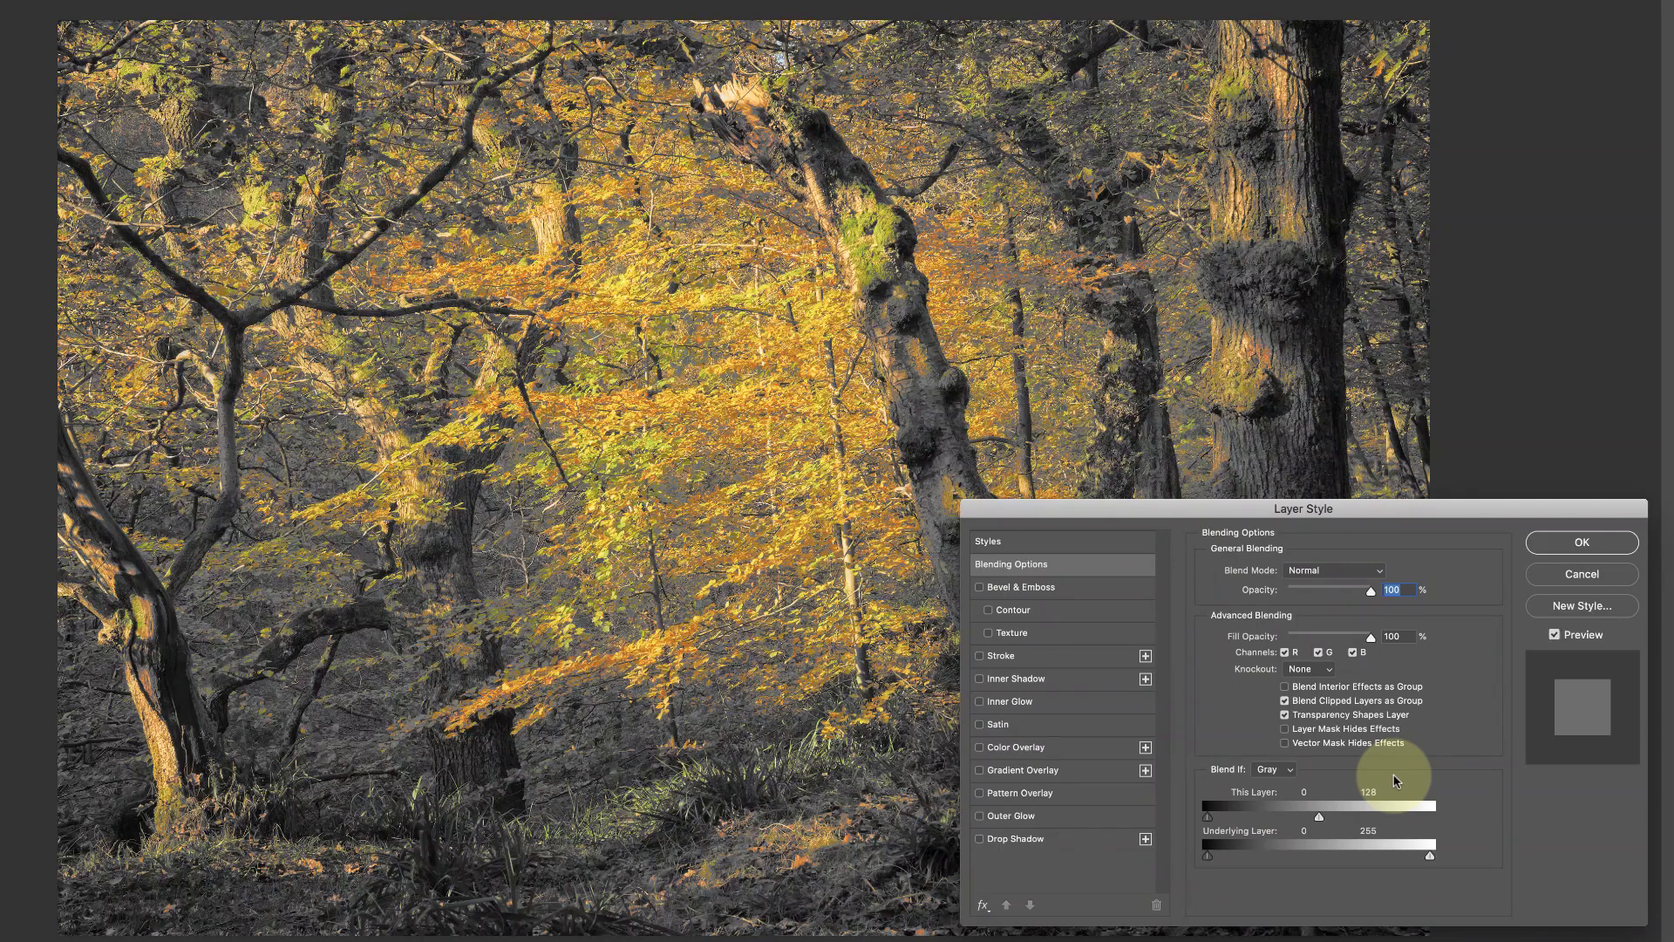
Split the This Layer white slider into 100/128 to feather the highlights
alt+drag(1319, 818, 1344, 822)
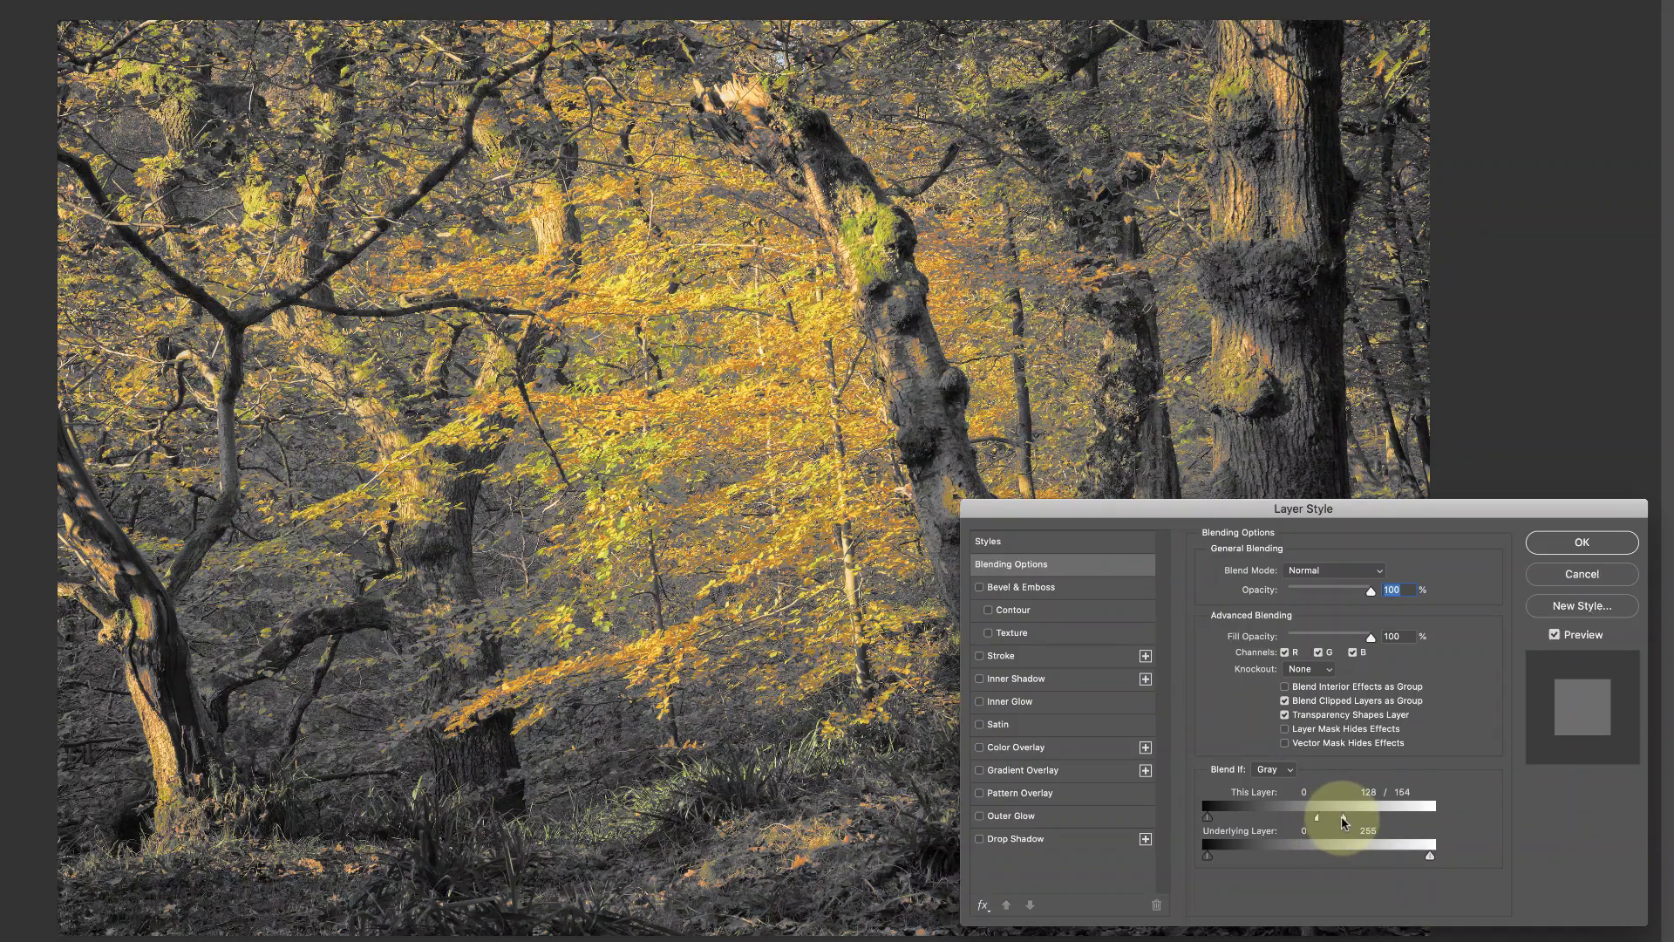
drag(1317, 818, 1306, 821)
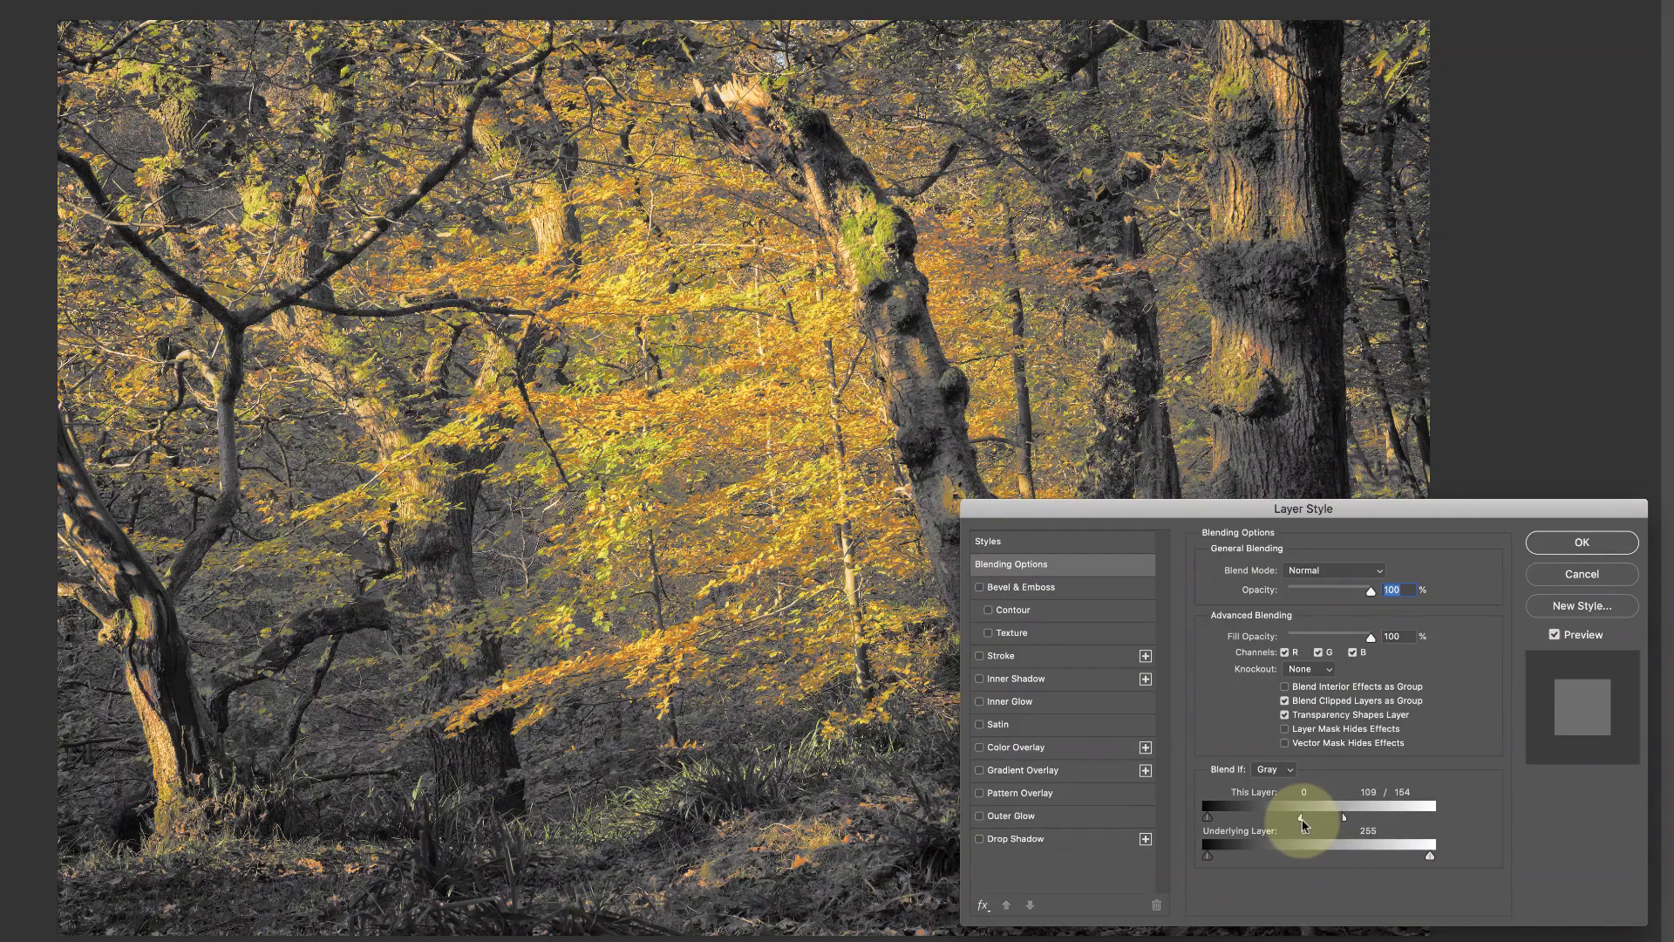
drag(1305, 823, 1321, 822)
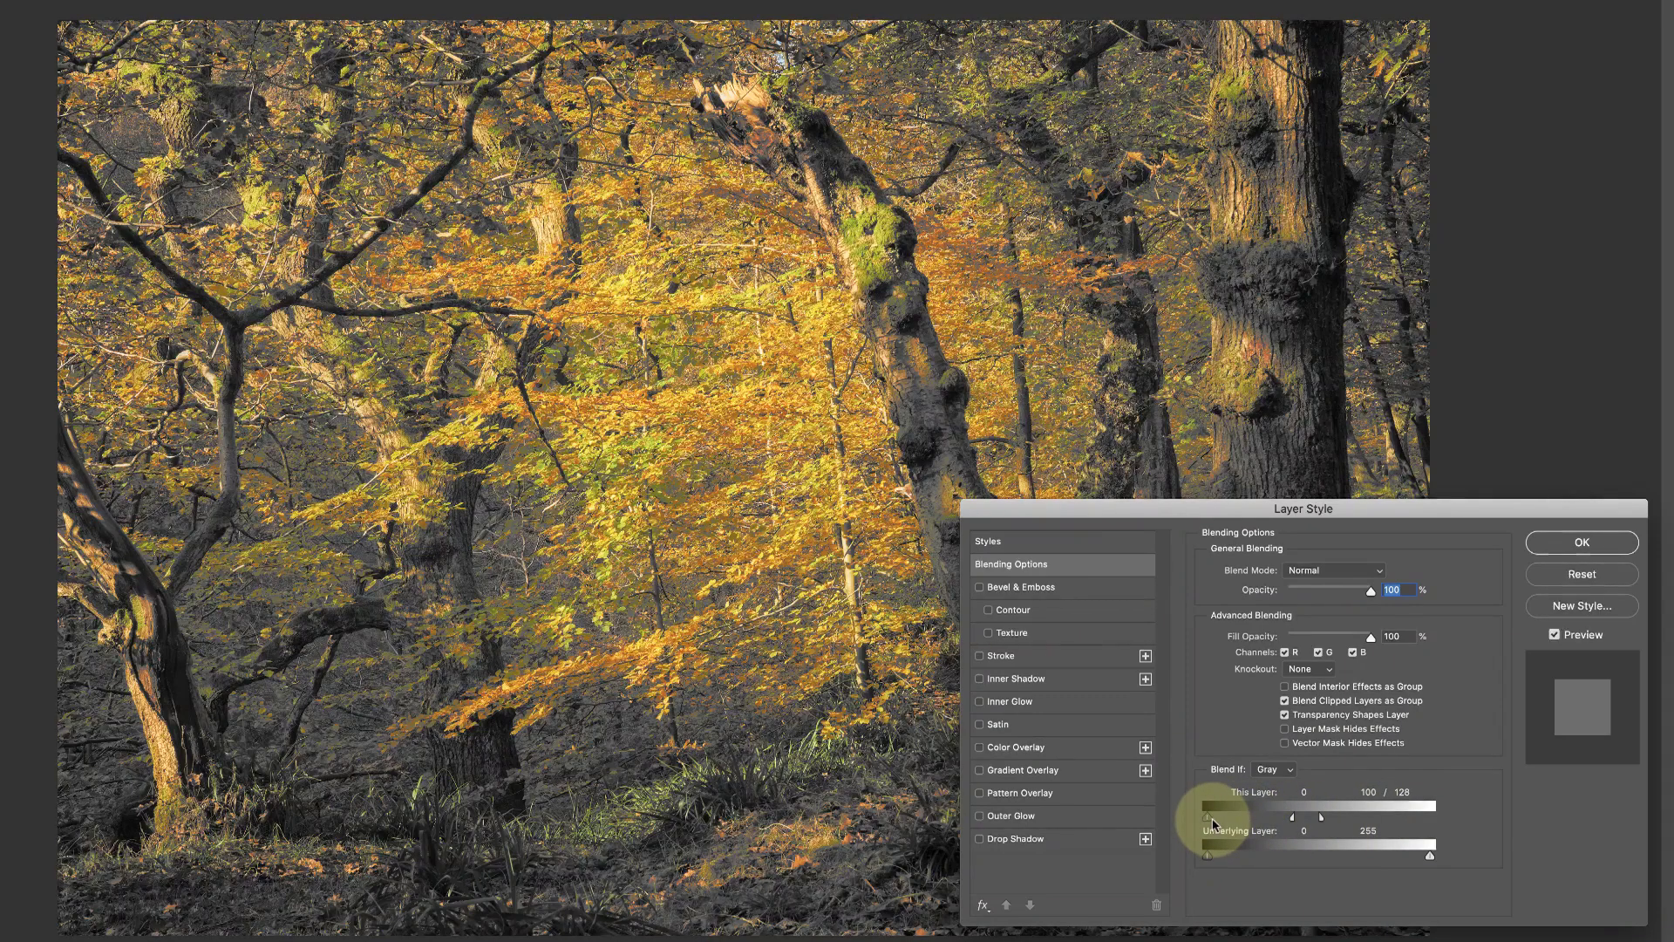
Split the This Layer black slider into 45/70 to feather the shadows
drag(1214, 820, 1293, 814)
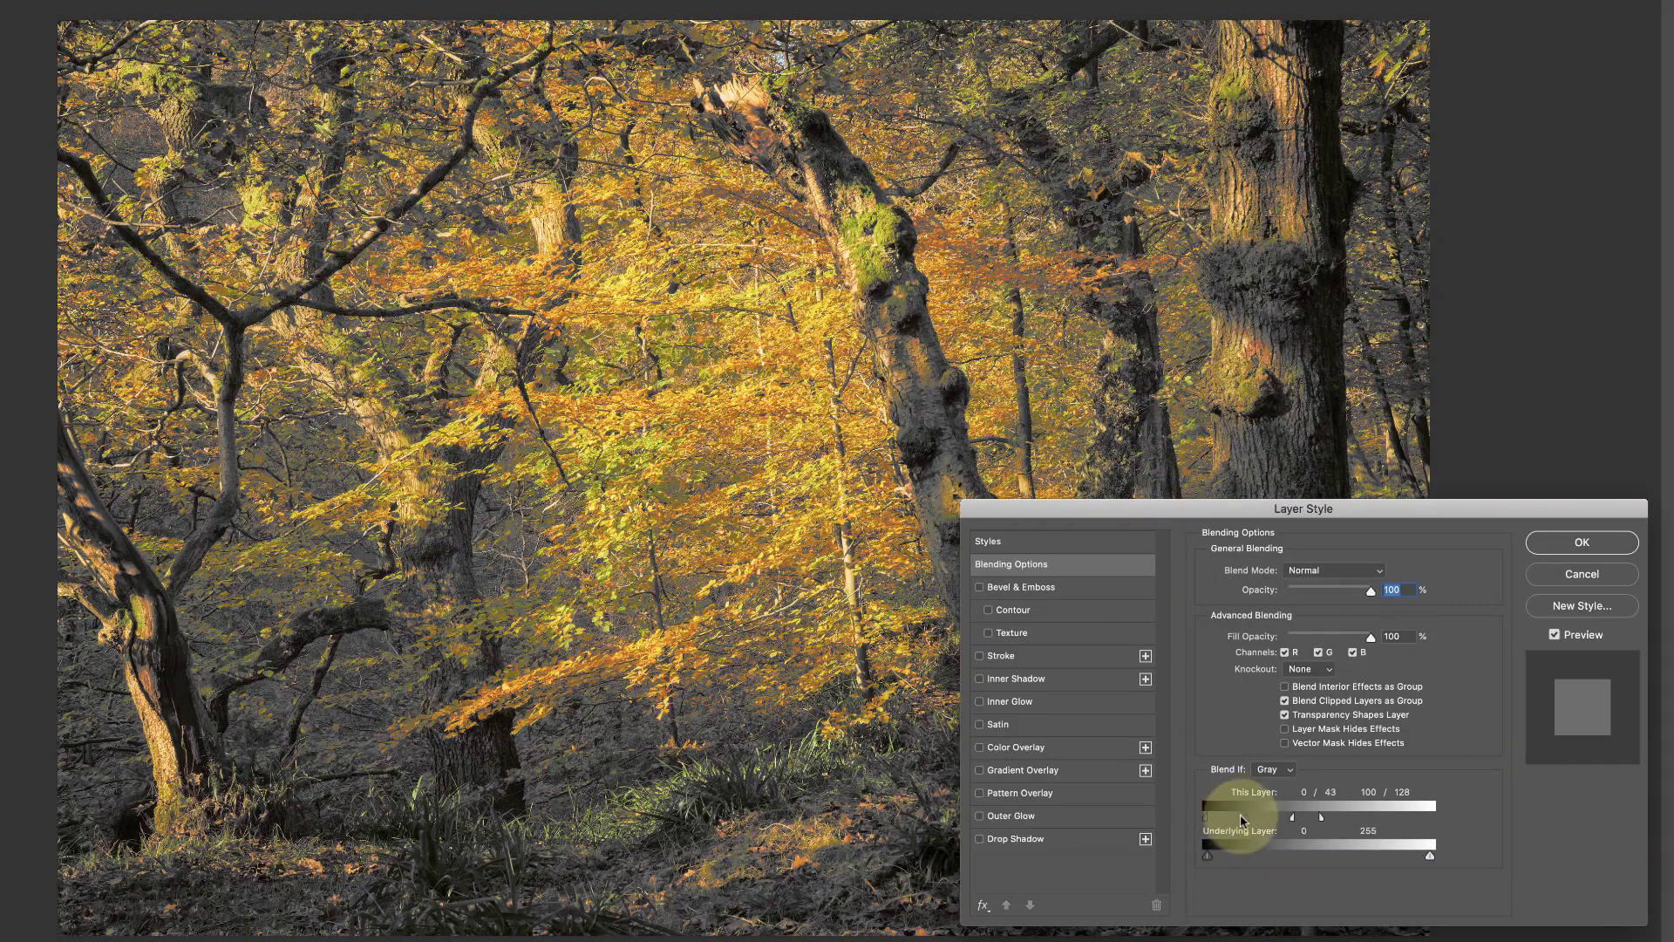
mouse_move(1206, 817)
mouse_down()
mouse_move(1269, 821)
mouse_move(1246, 817)
mouse_up()
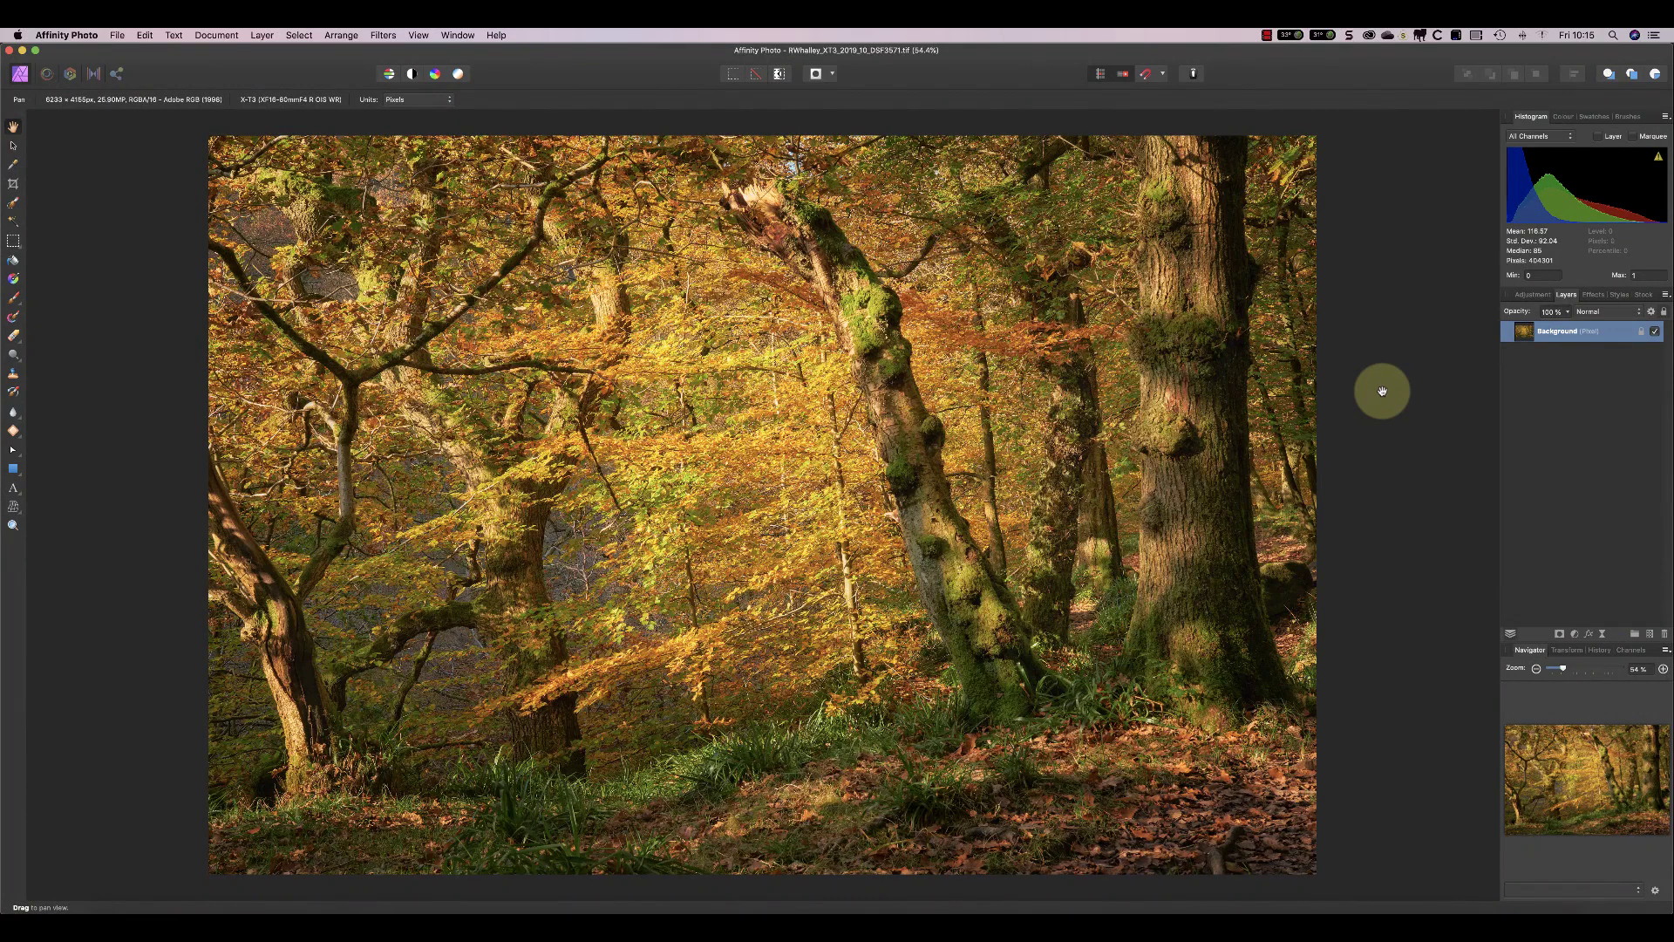
Add a Black & White adjustment with brighter Yellow and darker Green, then open Blend Options
click(1534, 294)
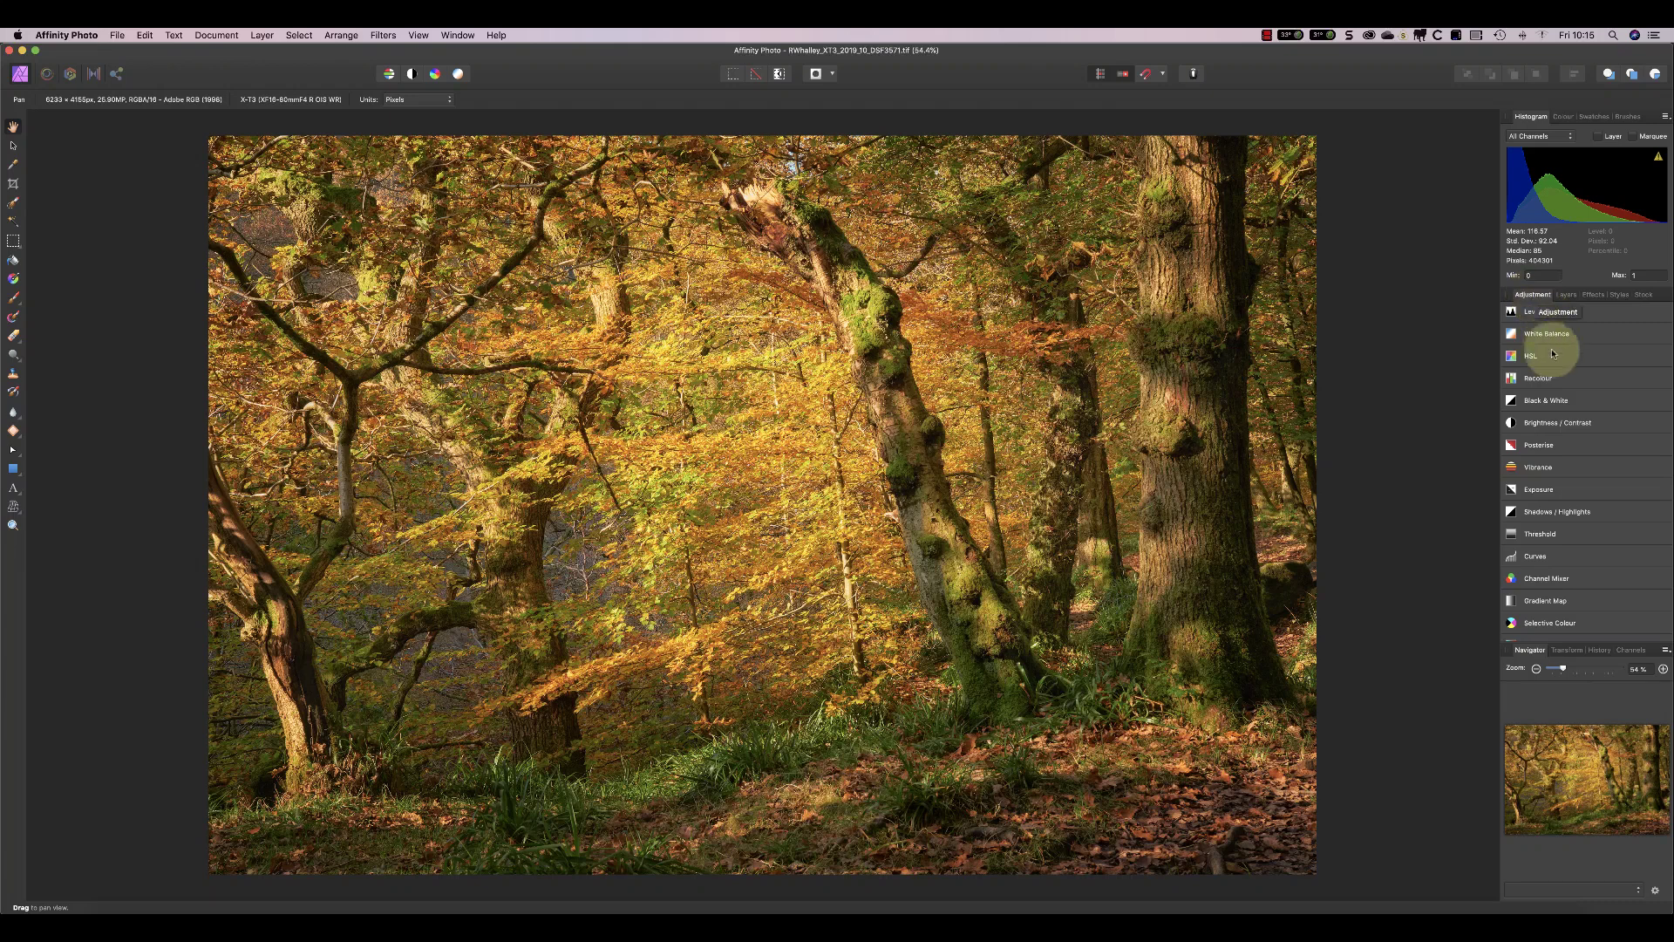
click(1548, 400)
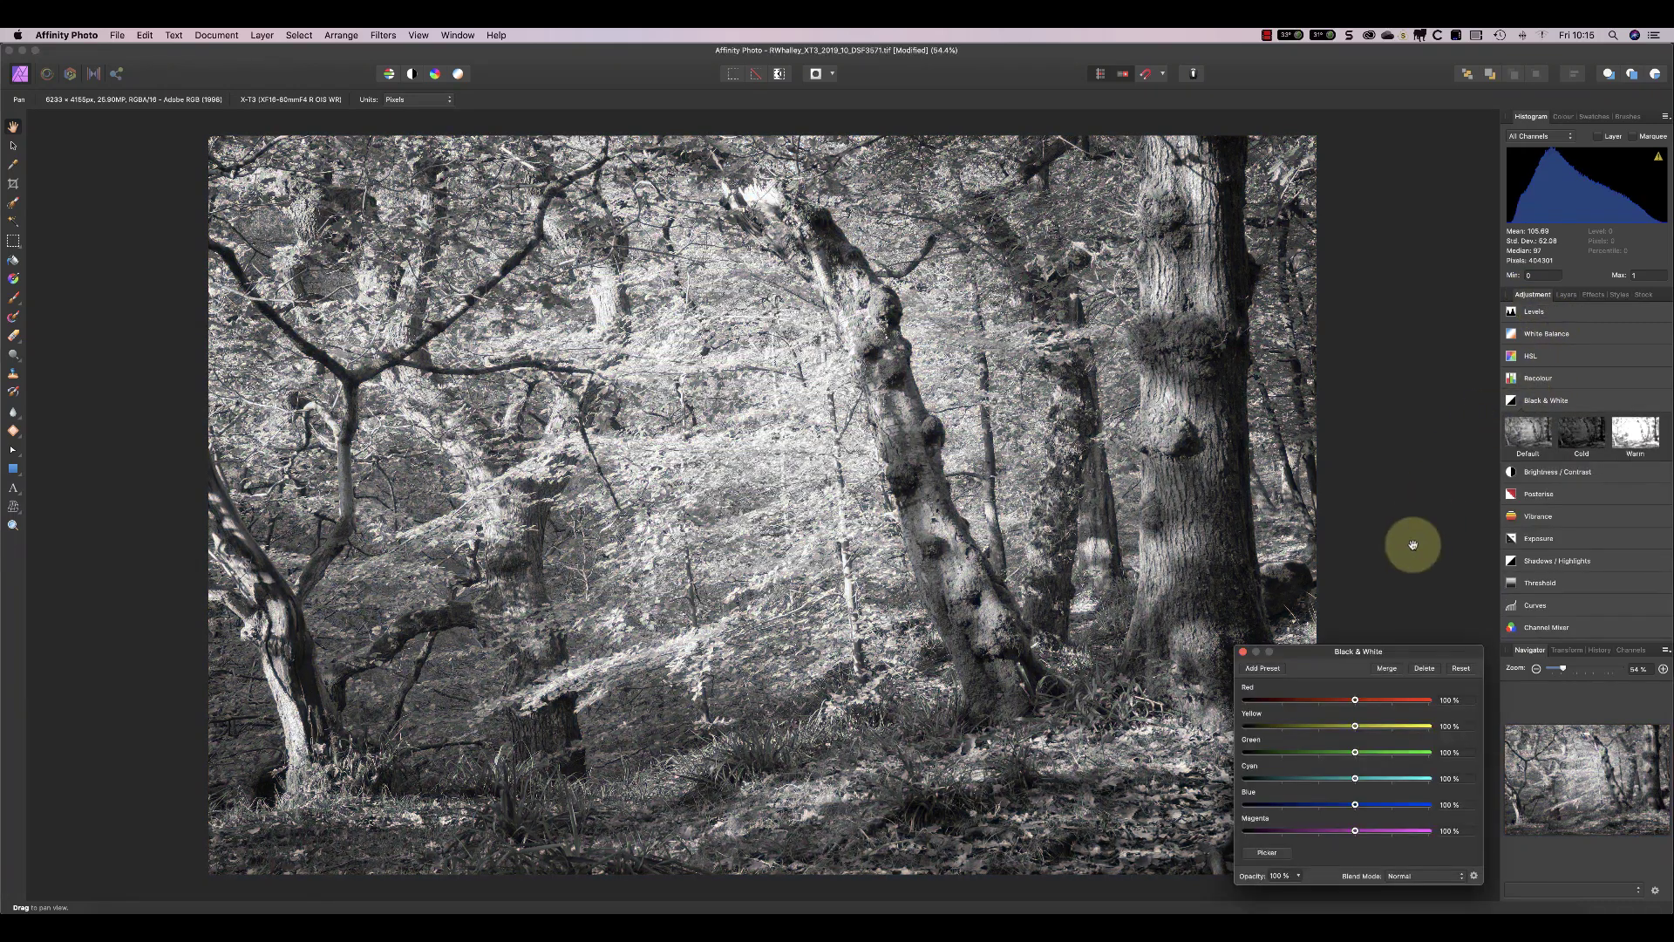
mouse_move(1355, 726)
mouse_down()
mouse_move(1347, 752)
mouse_move(1343, 700)
mouse_up()
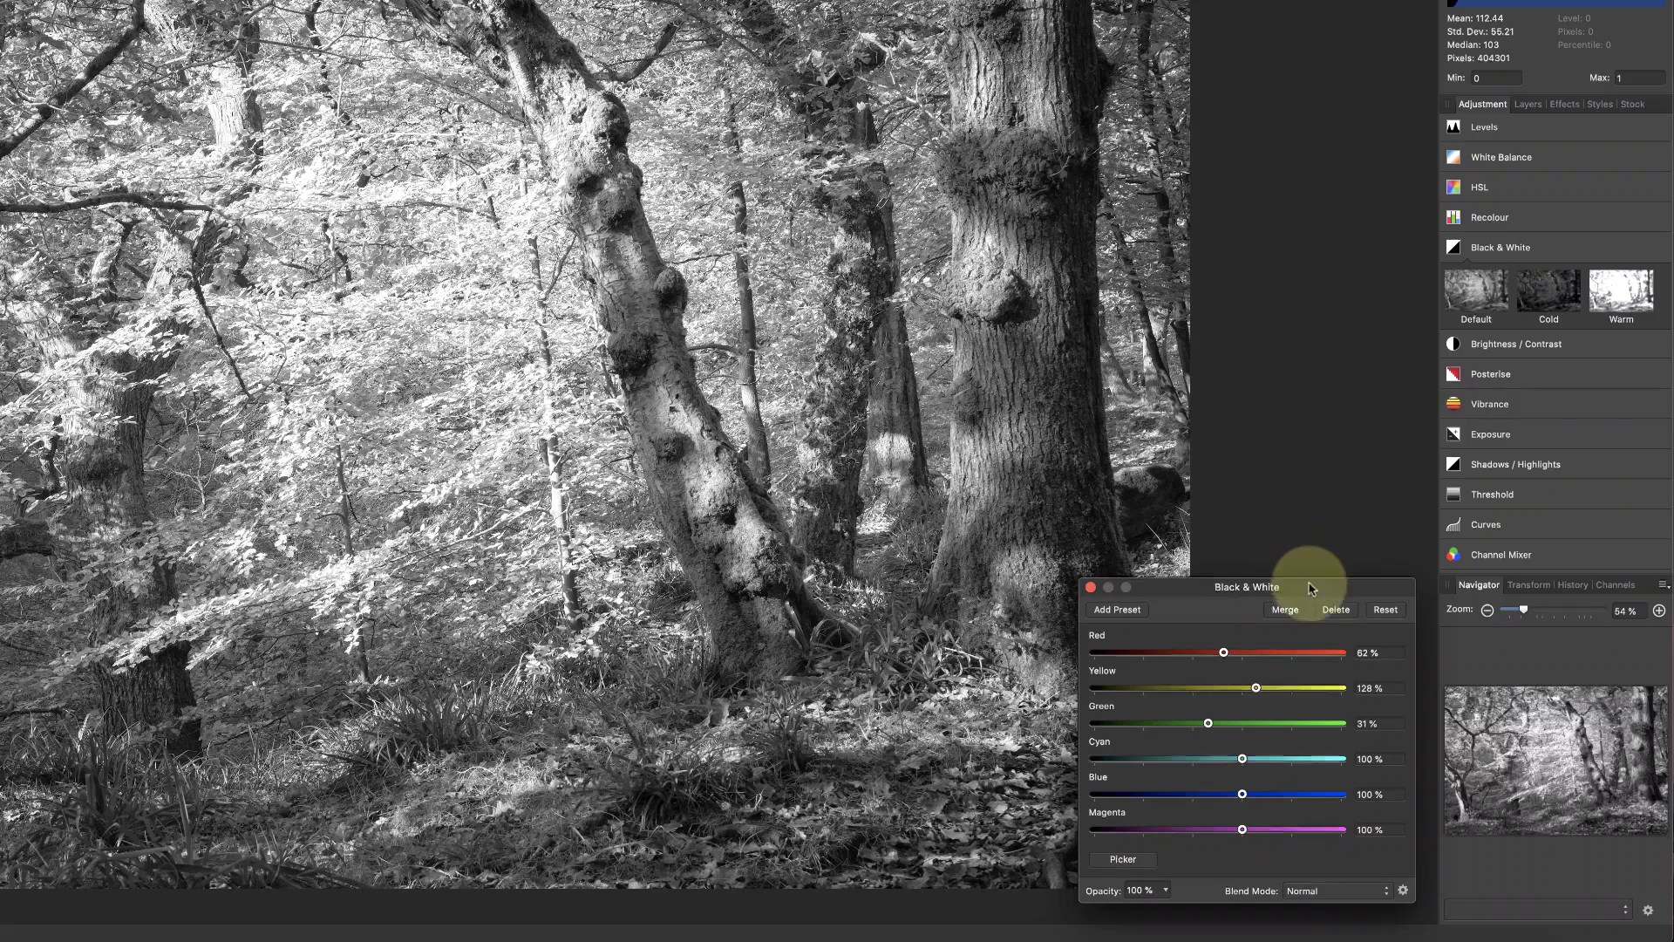
click(1403, 891)
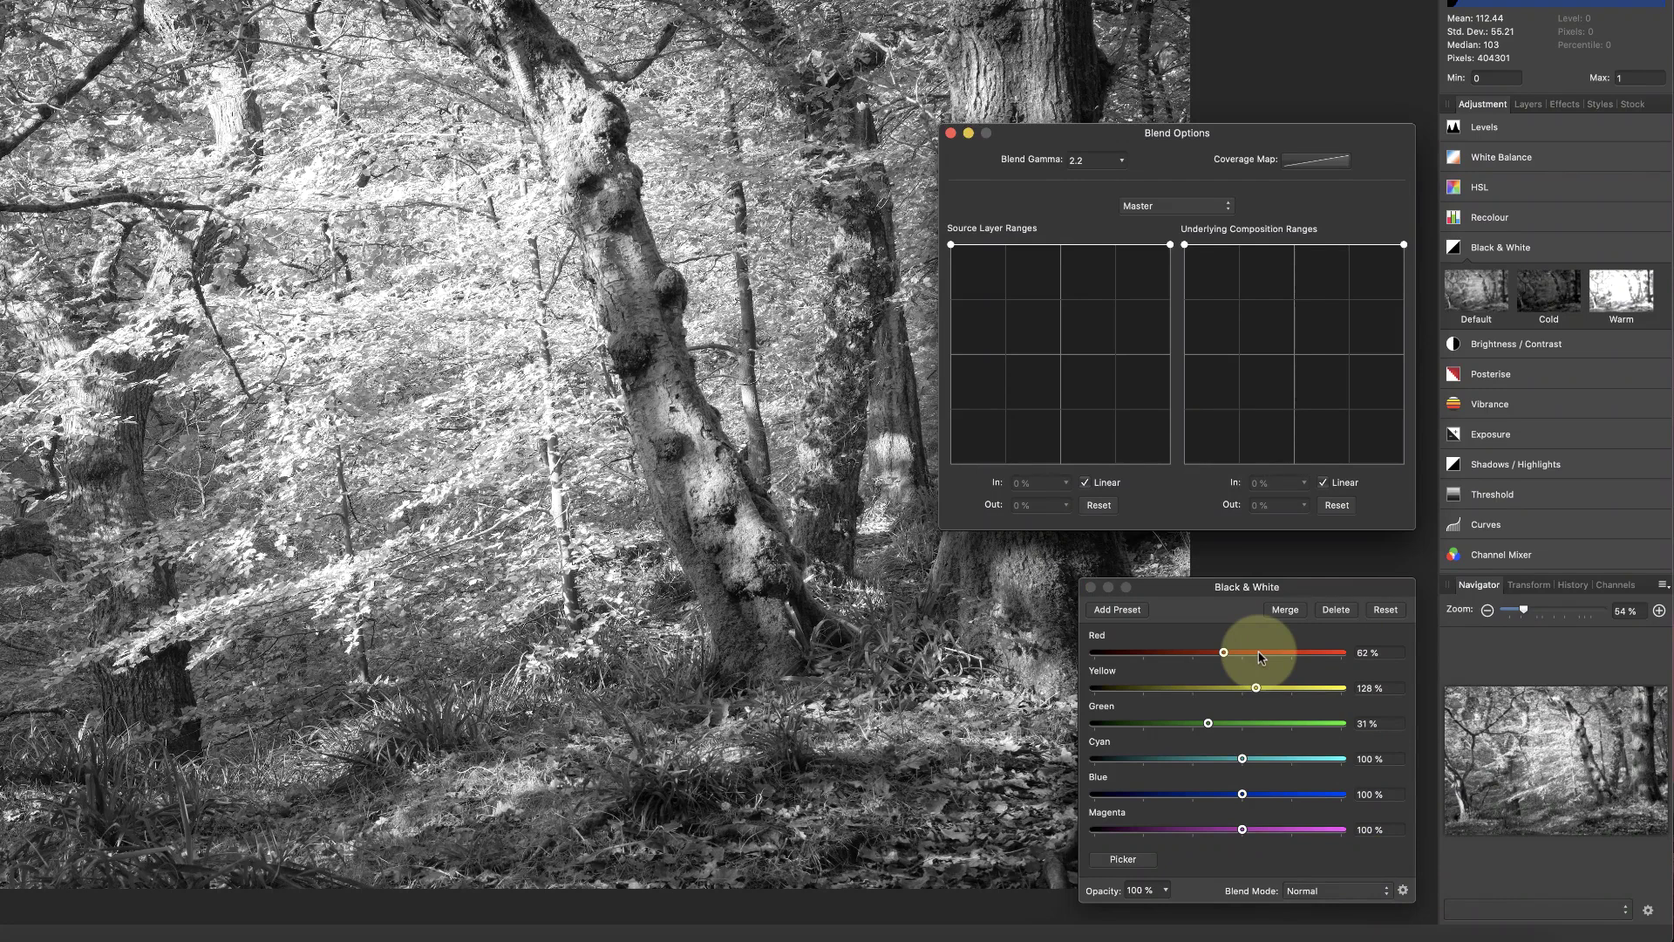
Close Blend Options, show the Layers panel, and reopen Blend Options for Black & White
click(951, 132)
click(1526, 105)
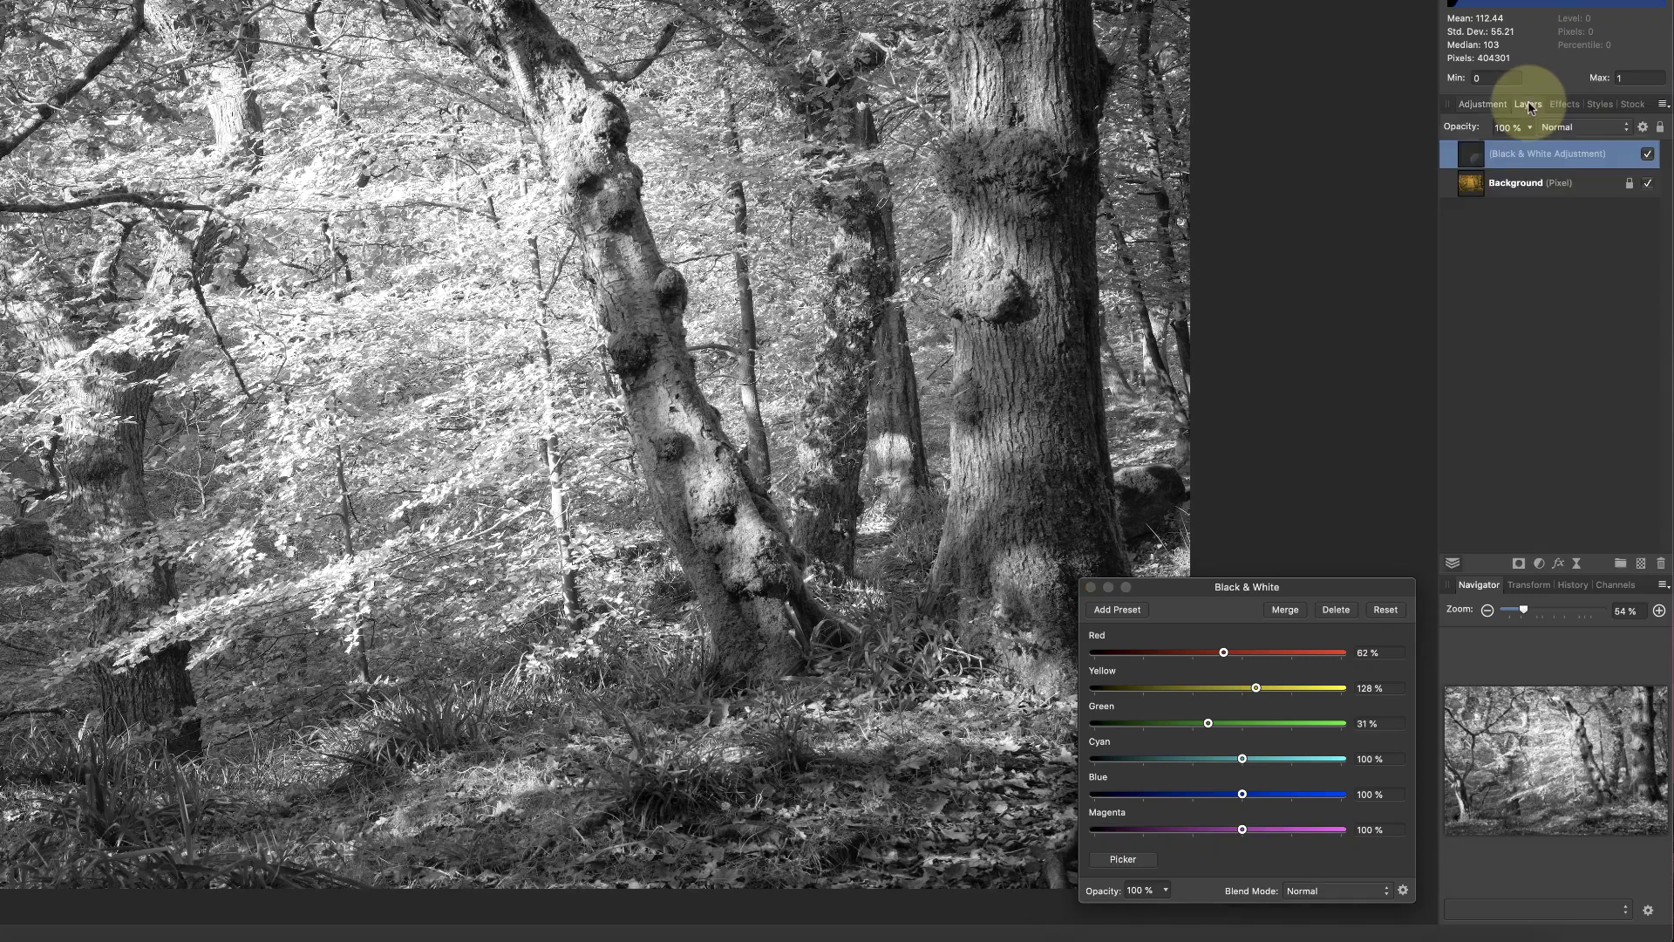
click(1642, 127)
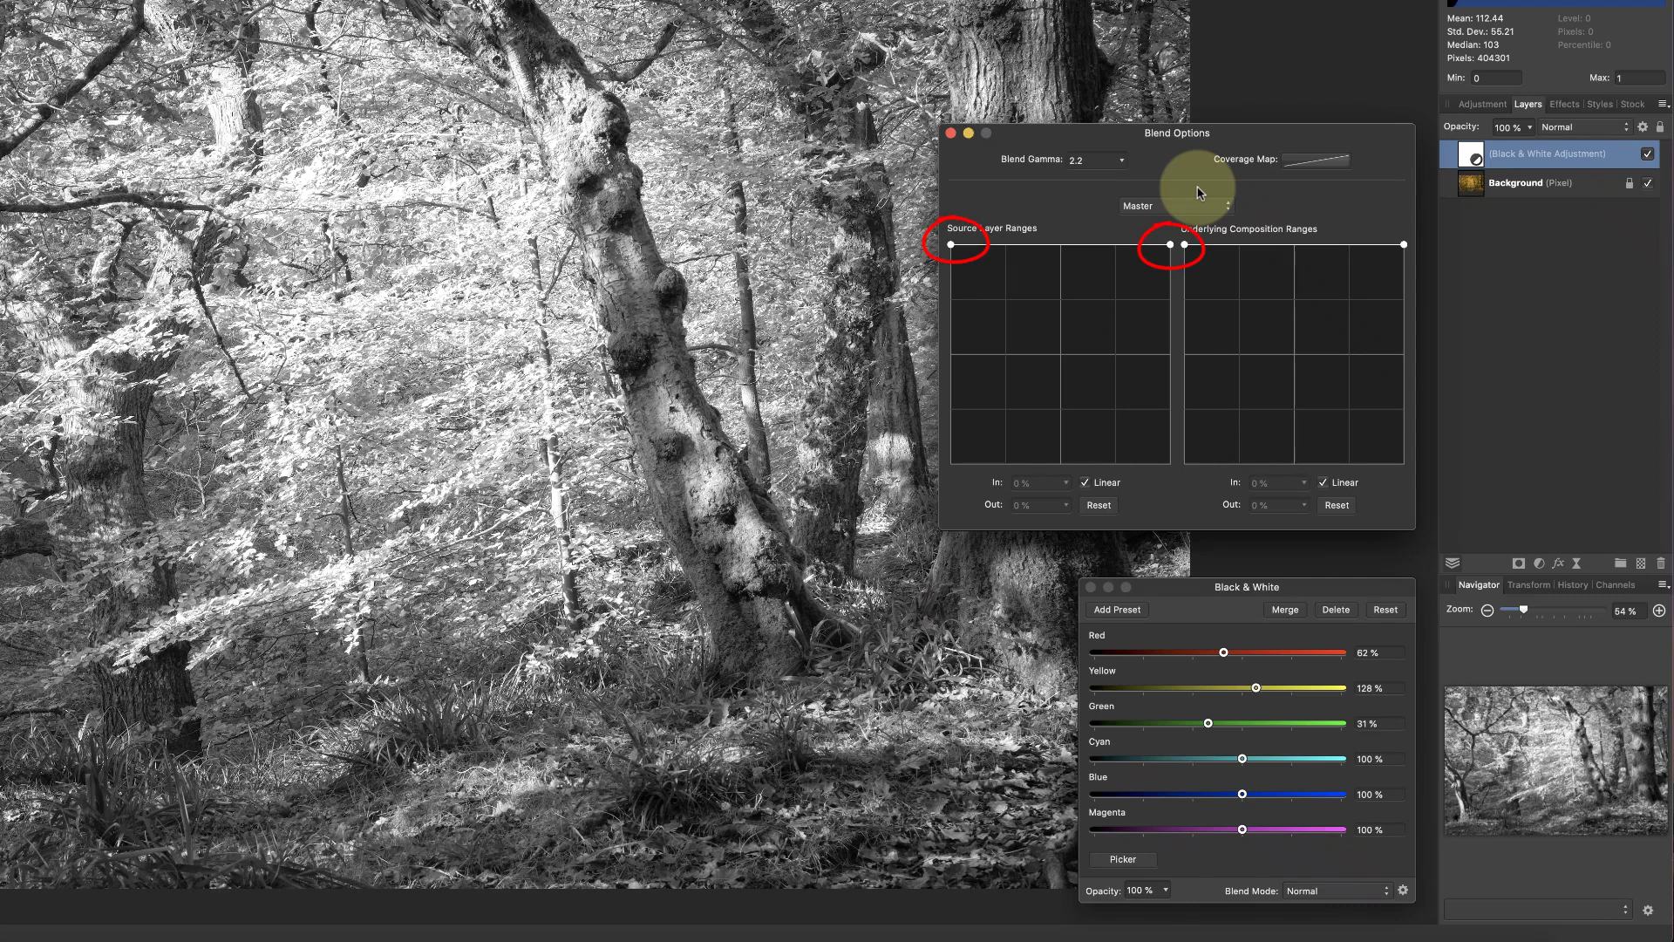
click(1170, 244)
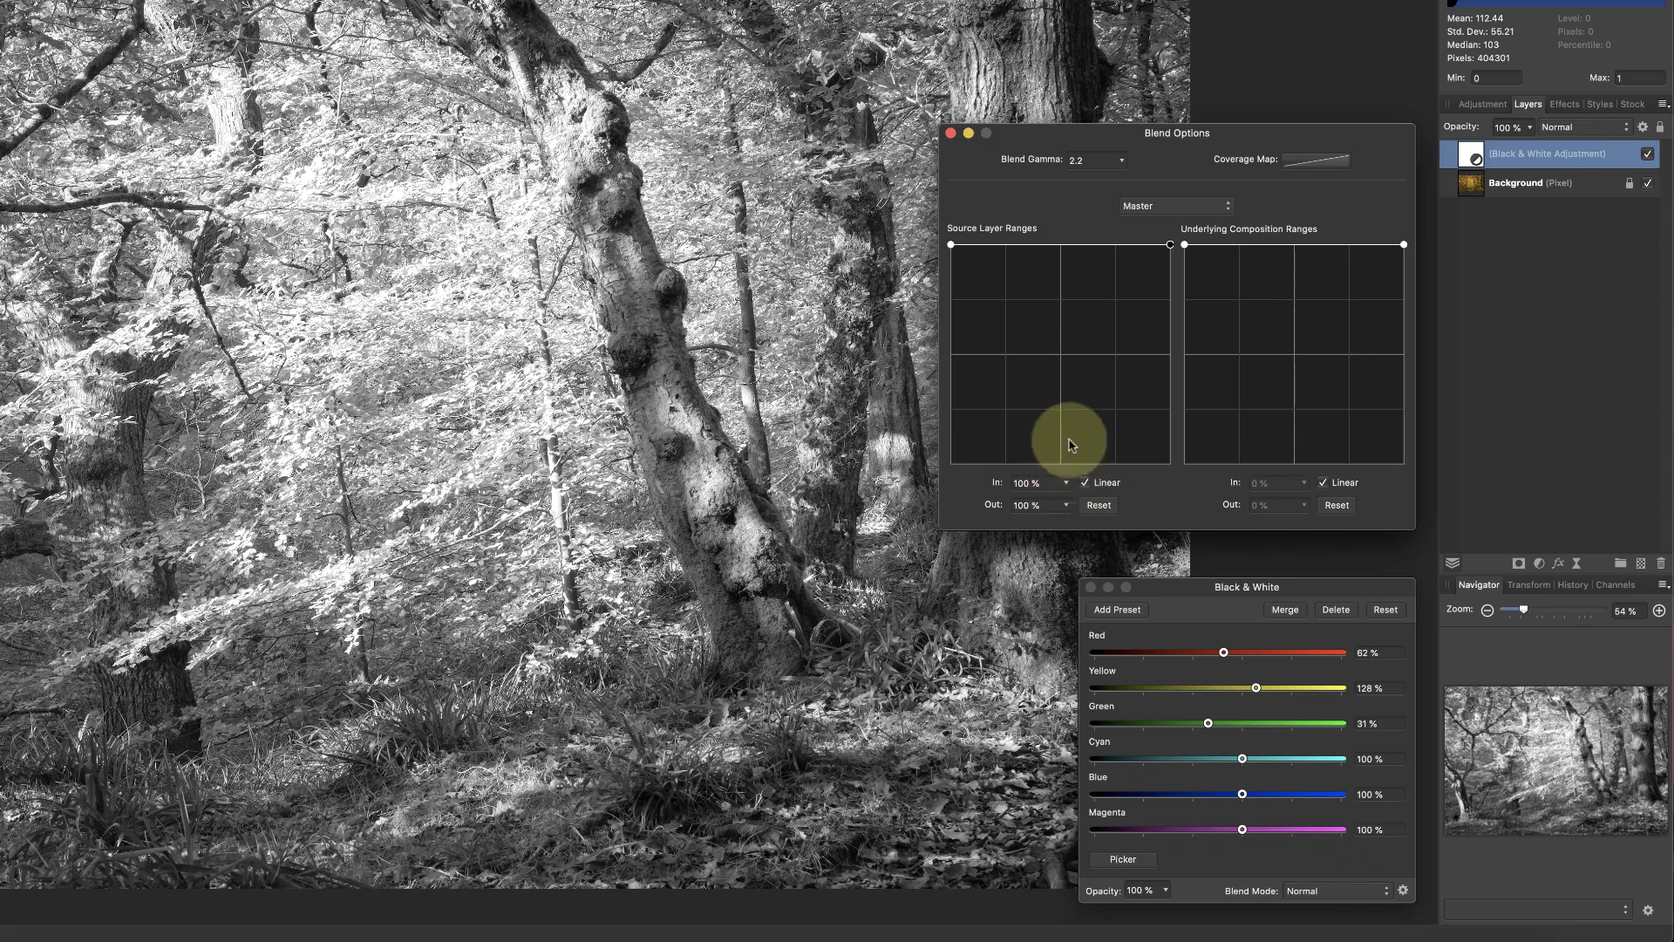
click(952, 245)
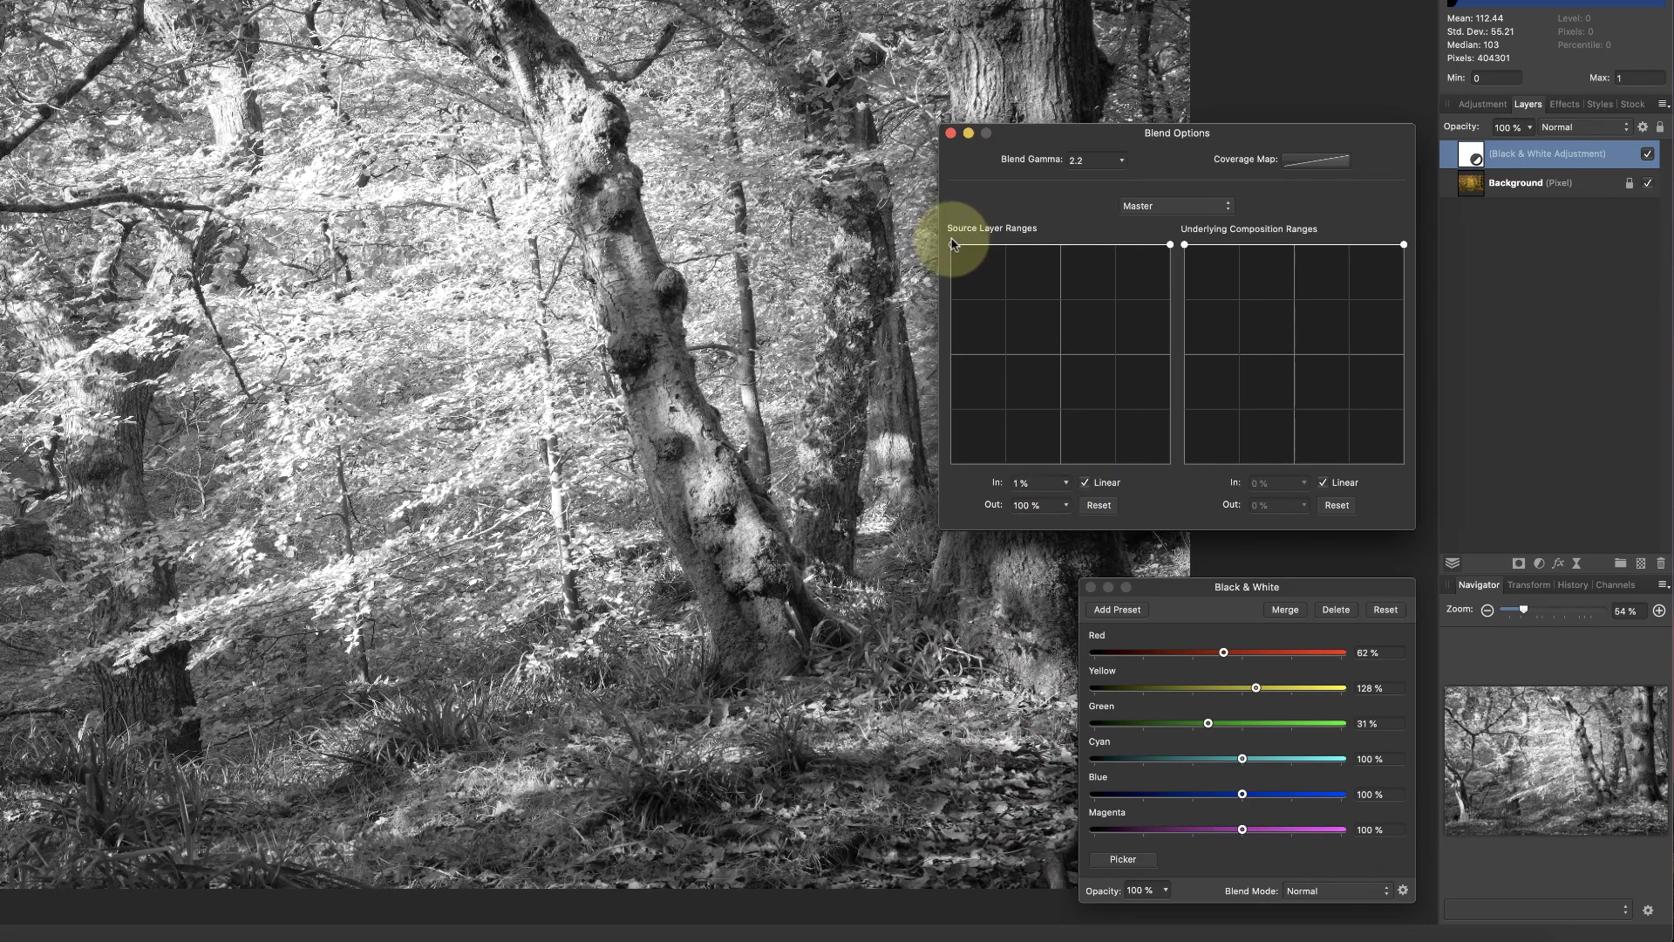
drag(957, 246, 950, 244)
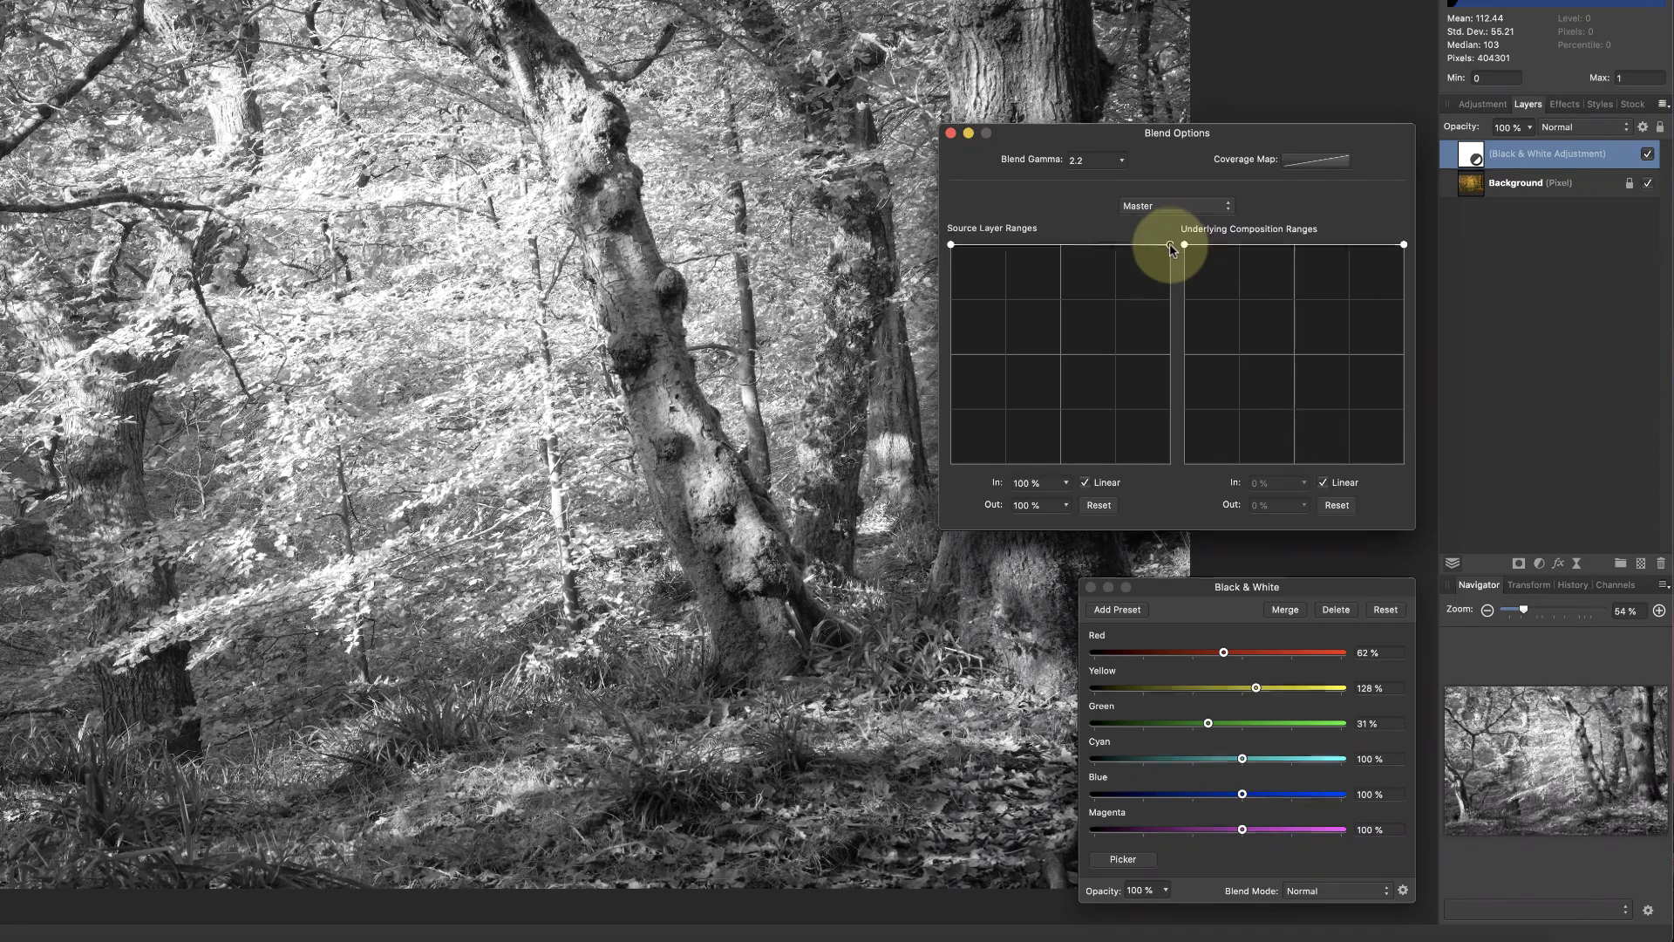
Drag the Source Layer Ranges right end node down to 0%
drag(1172, 246, 1172, 468)
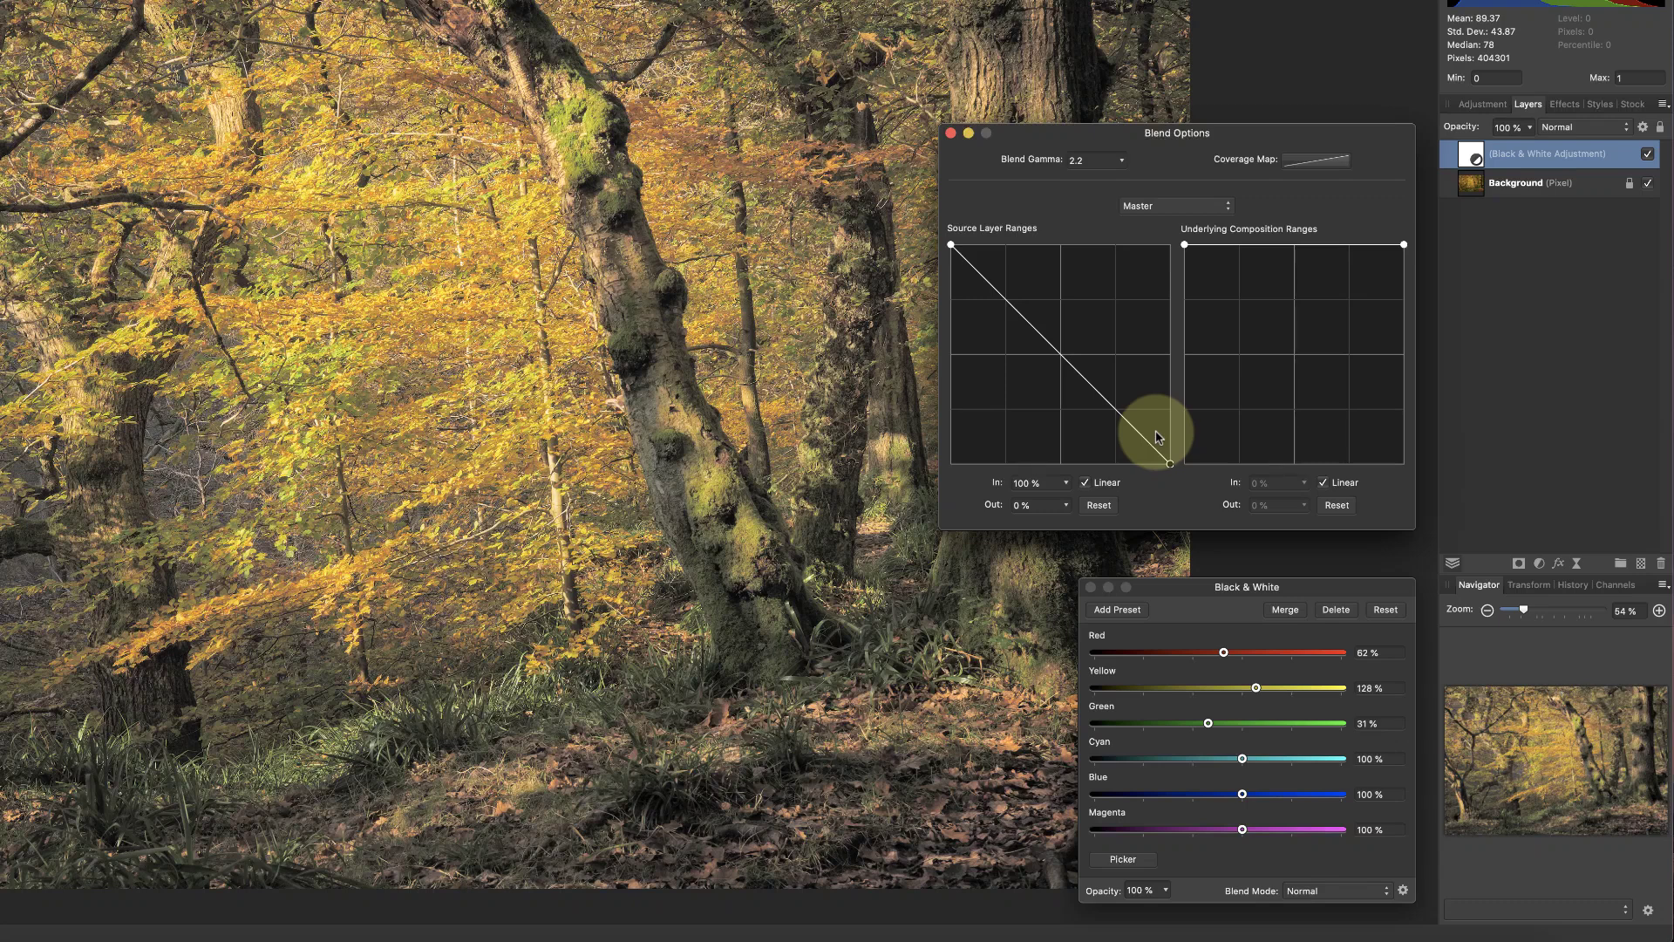
Move the top-left source range node to 50% and drop the right node beneath it
click(951, 246)
drag(951, 246, 1061, 237)
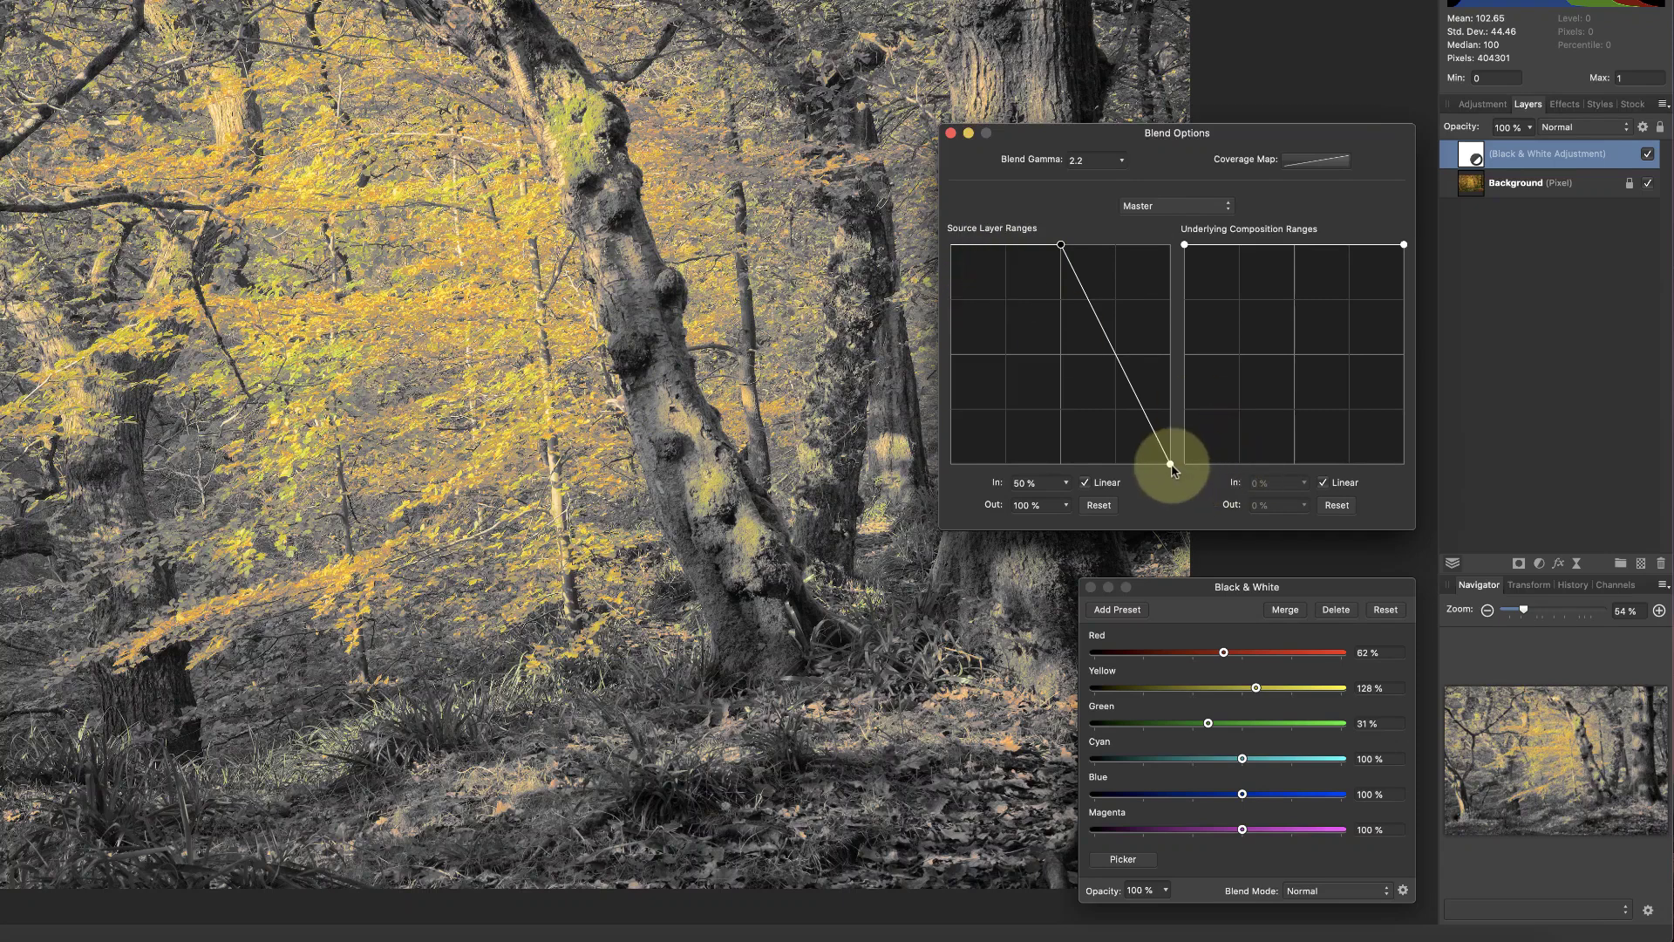
drag(1172, 465, 1061, 463)
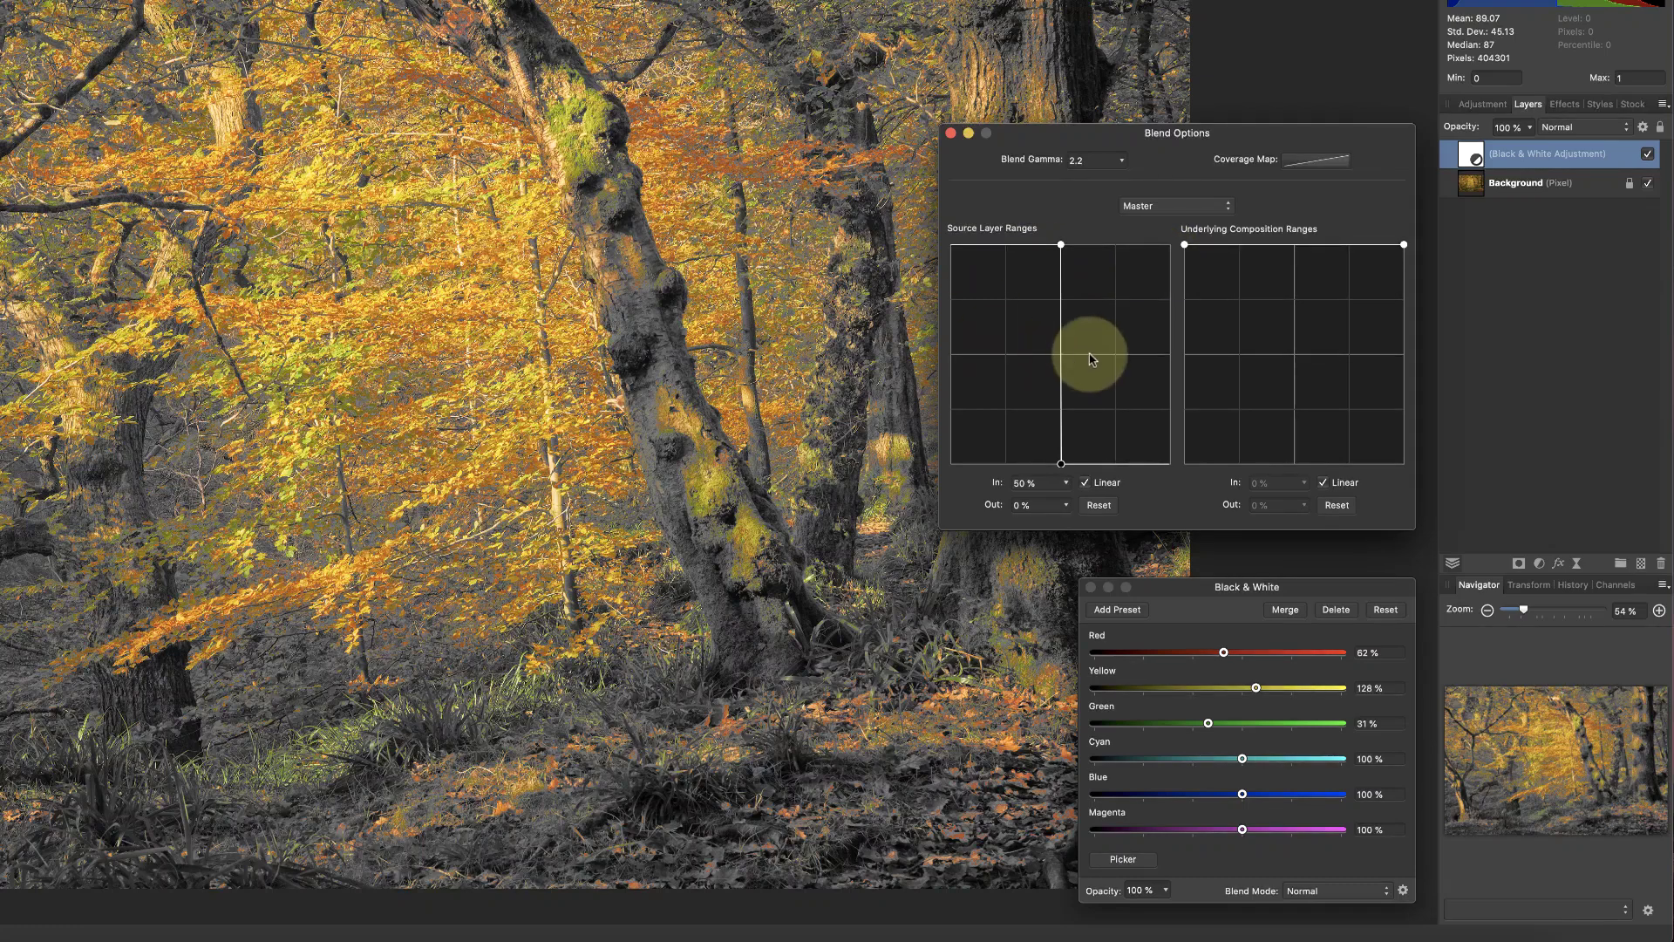
Reset Source Layer Ranges, then add a midpoint node and drag it down to 0%
click(1099, 506)
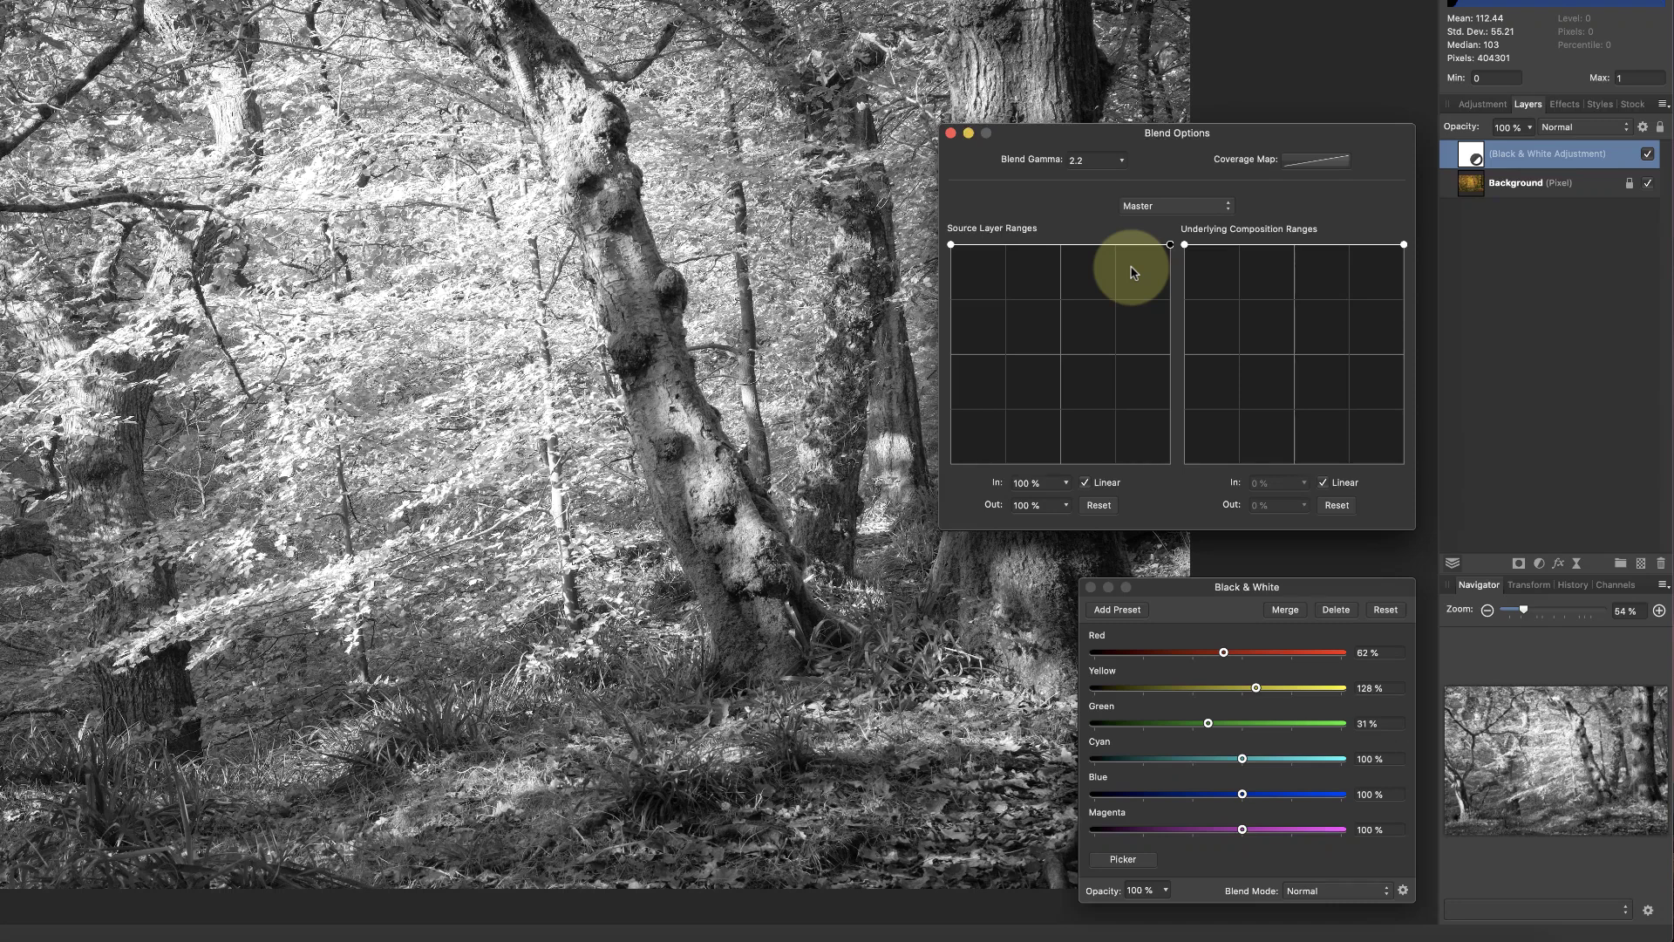
click(1060, 246)
drag(1063, 247, 1062, 465)
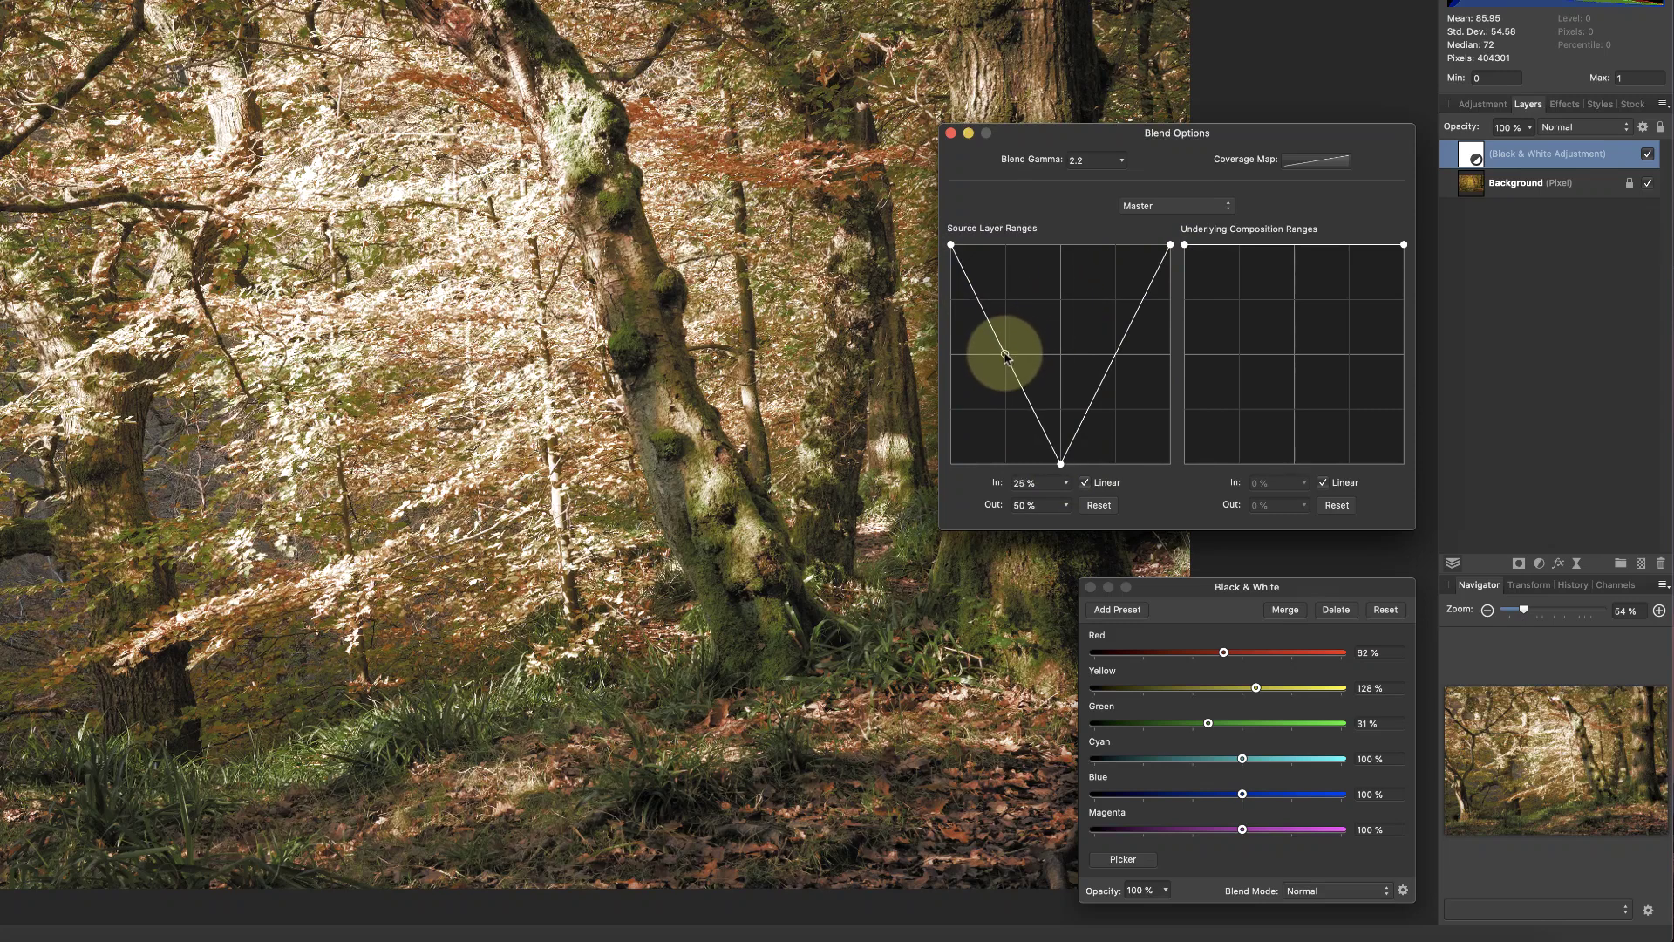
Add shadow and highlight nodes, zigzagging the source range to ~80% midtones and ~30–35% highlights
drag(1002, 340, 1011, 340)
drag(950, 246, 952, 272)
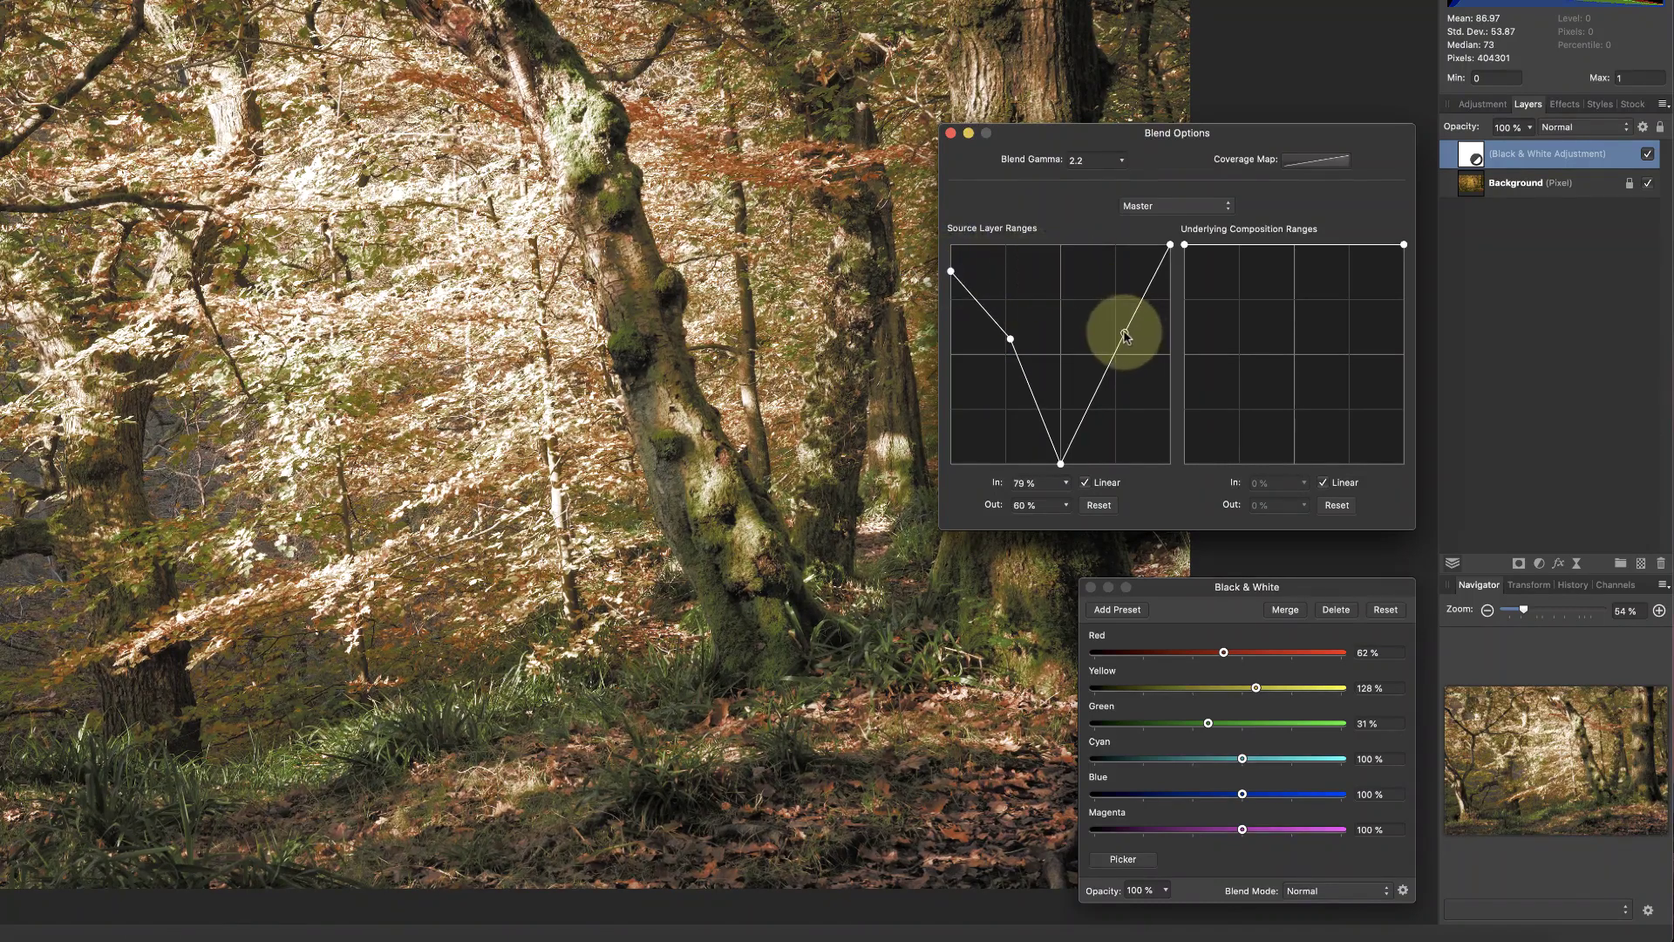
drag(1119, 330, 1122, 327)
drag(1170, 245, 1169, 401)
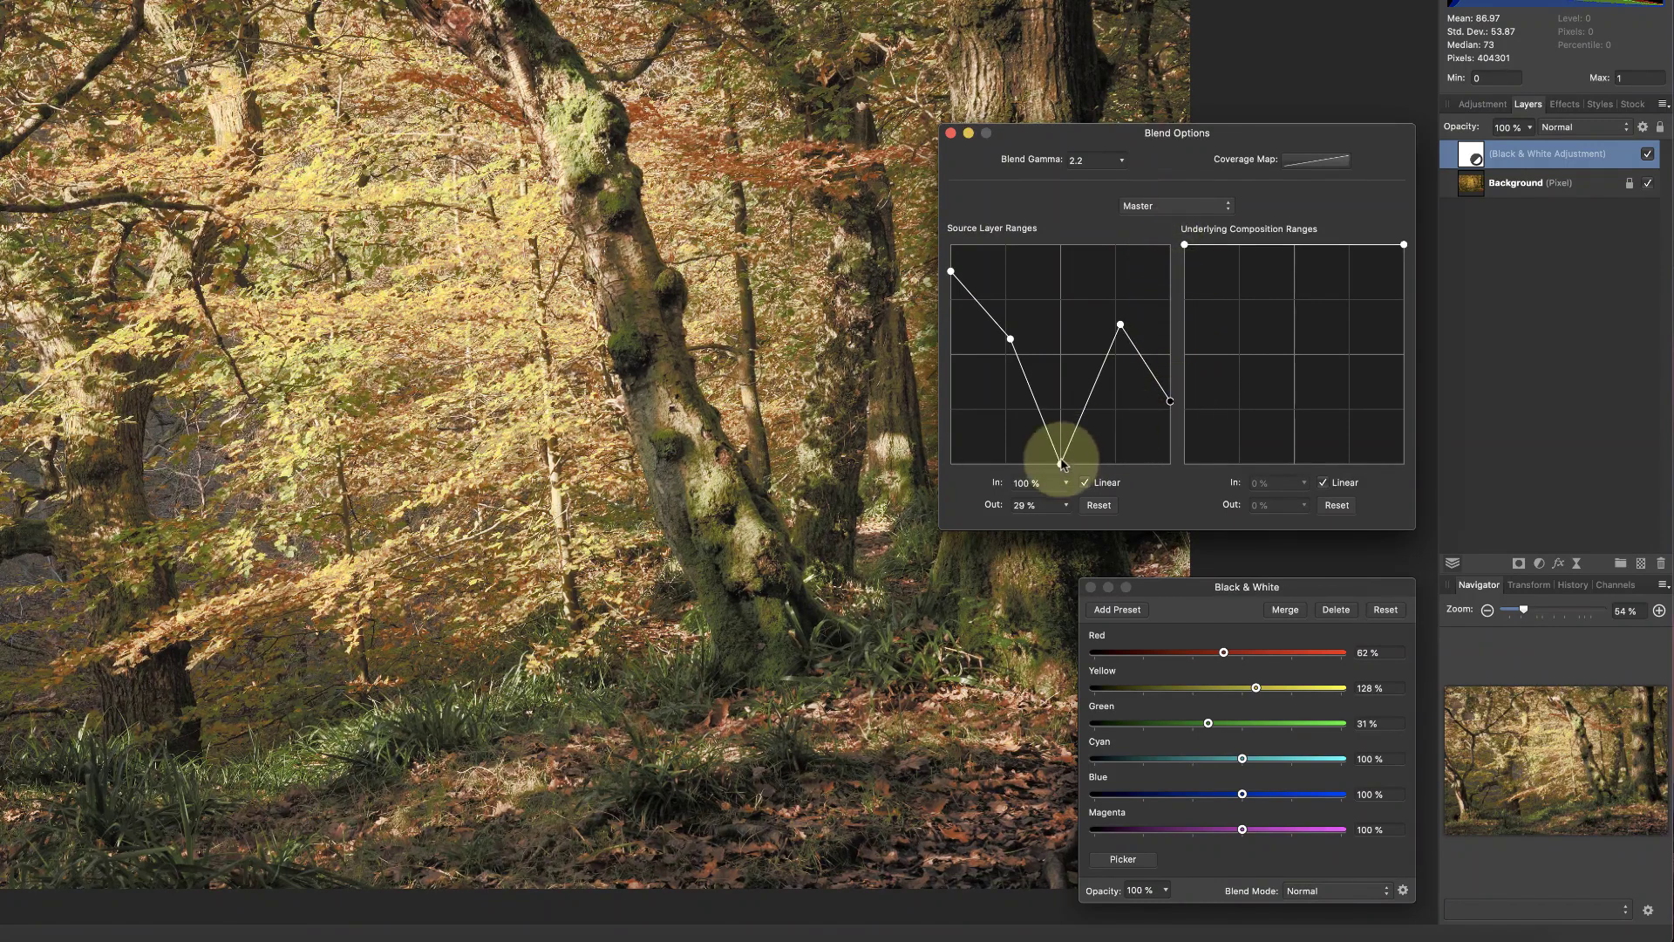
mouse_move(1060, 462)
mouse_down()
mouse_move(1063, 308)
mouse_move(1121, 389)
mouse_up()
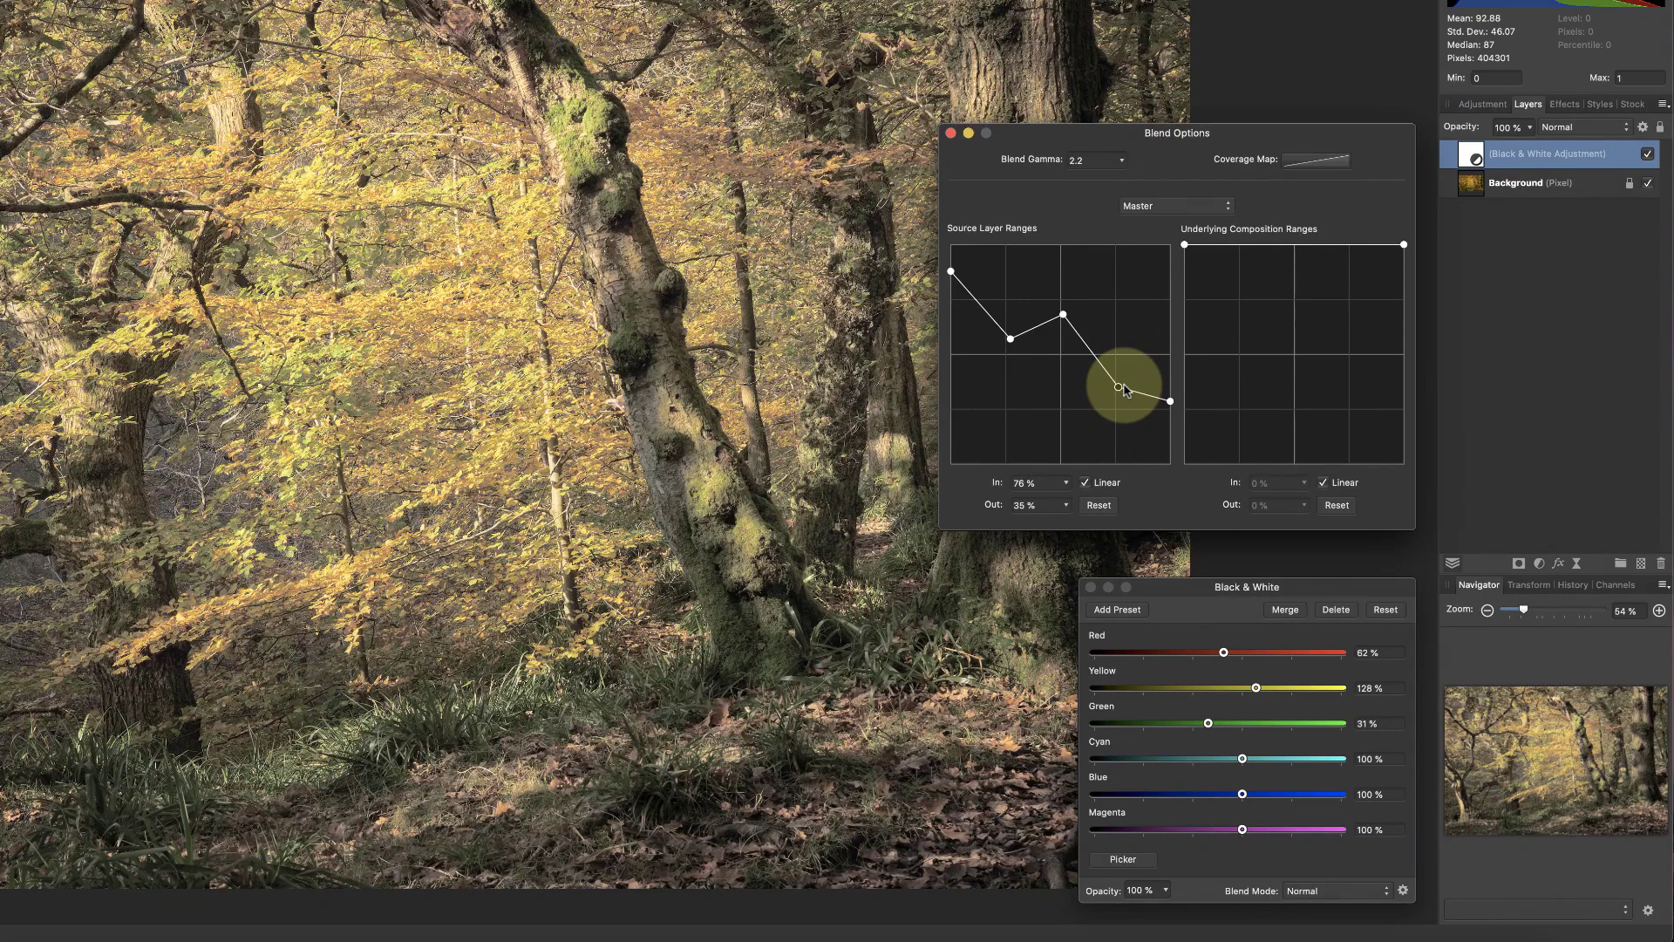
Turn off Linear and shape the source range from 100% darks to 0%, plateauing near 35%
click(1086, 484)
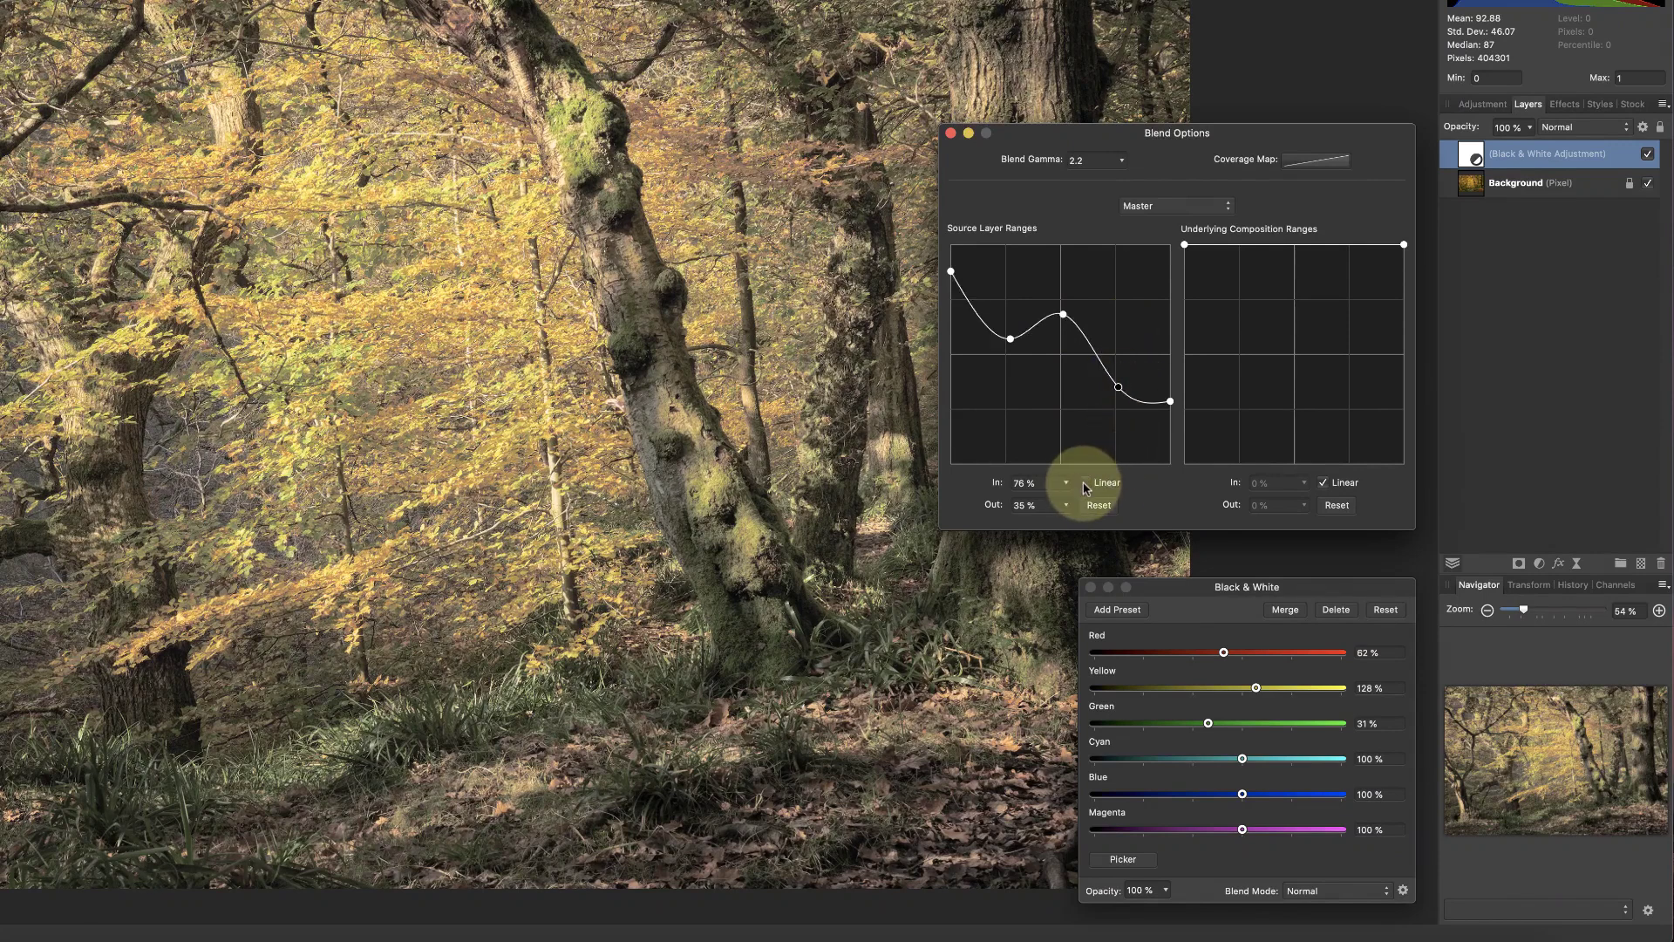
drag(1010, 339, 1010, 371)
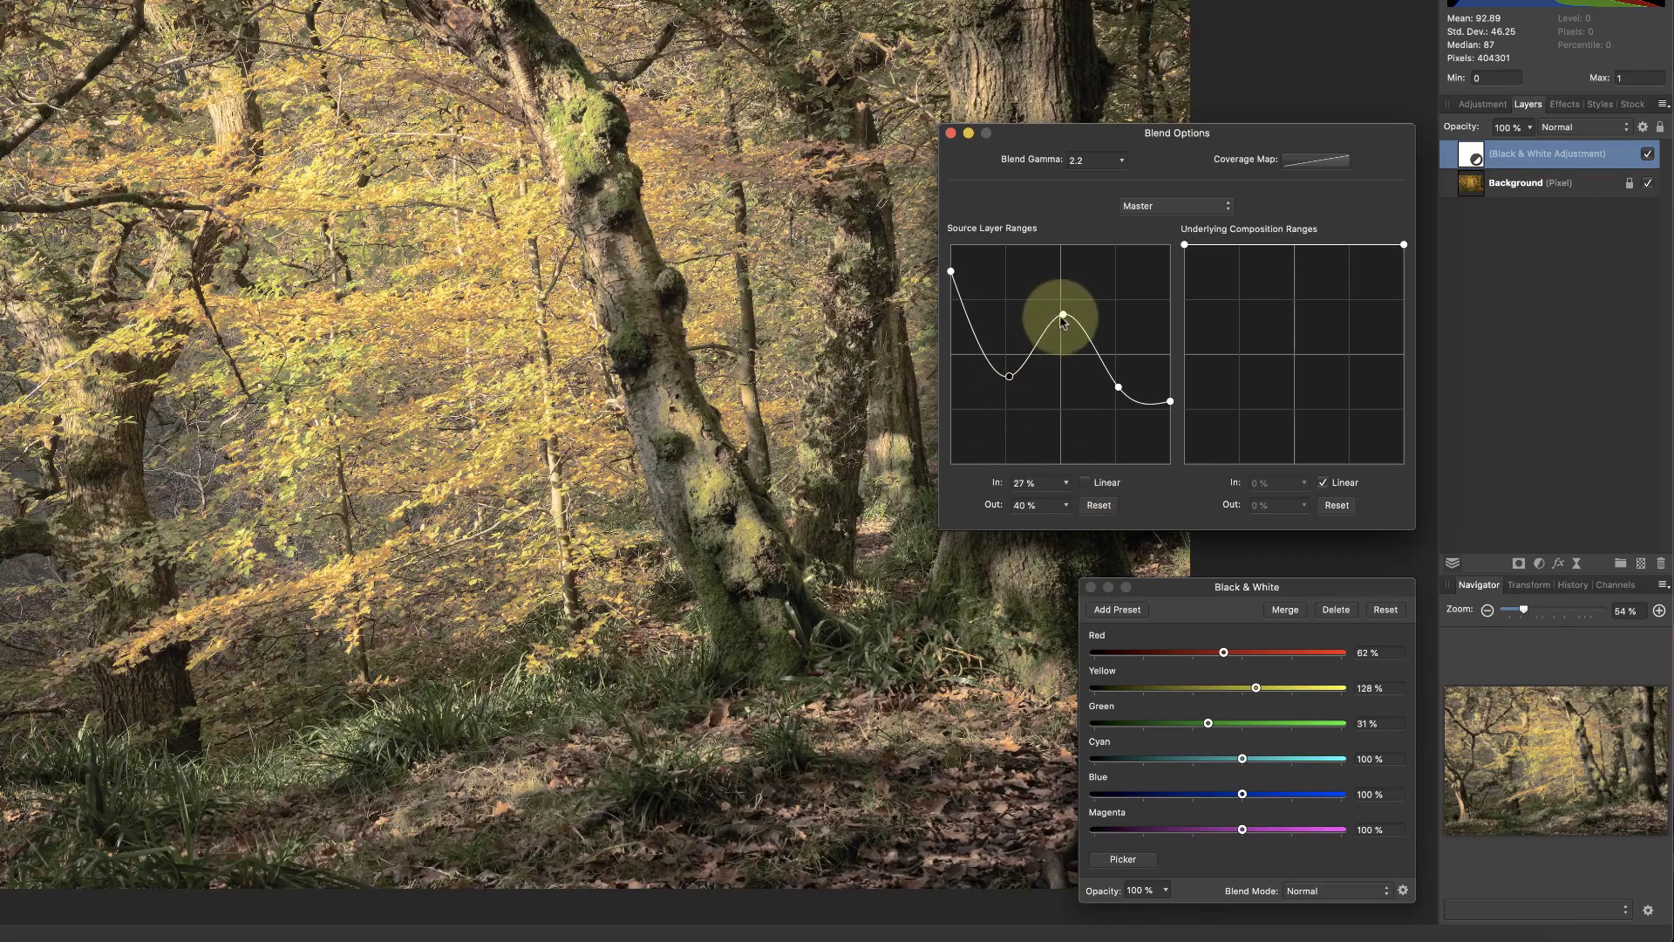
mouse_move(1063, 317)
mouse_down()
mouse_move(1069, 416)
mouse_move(1012, 342)
mouse_up()
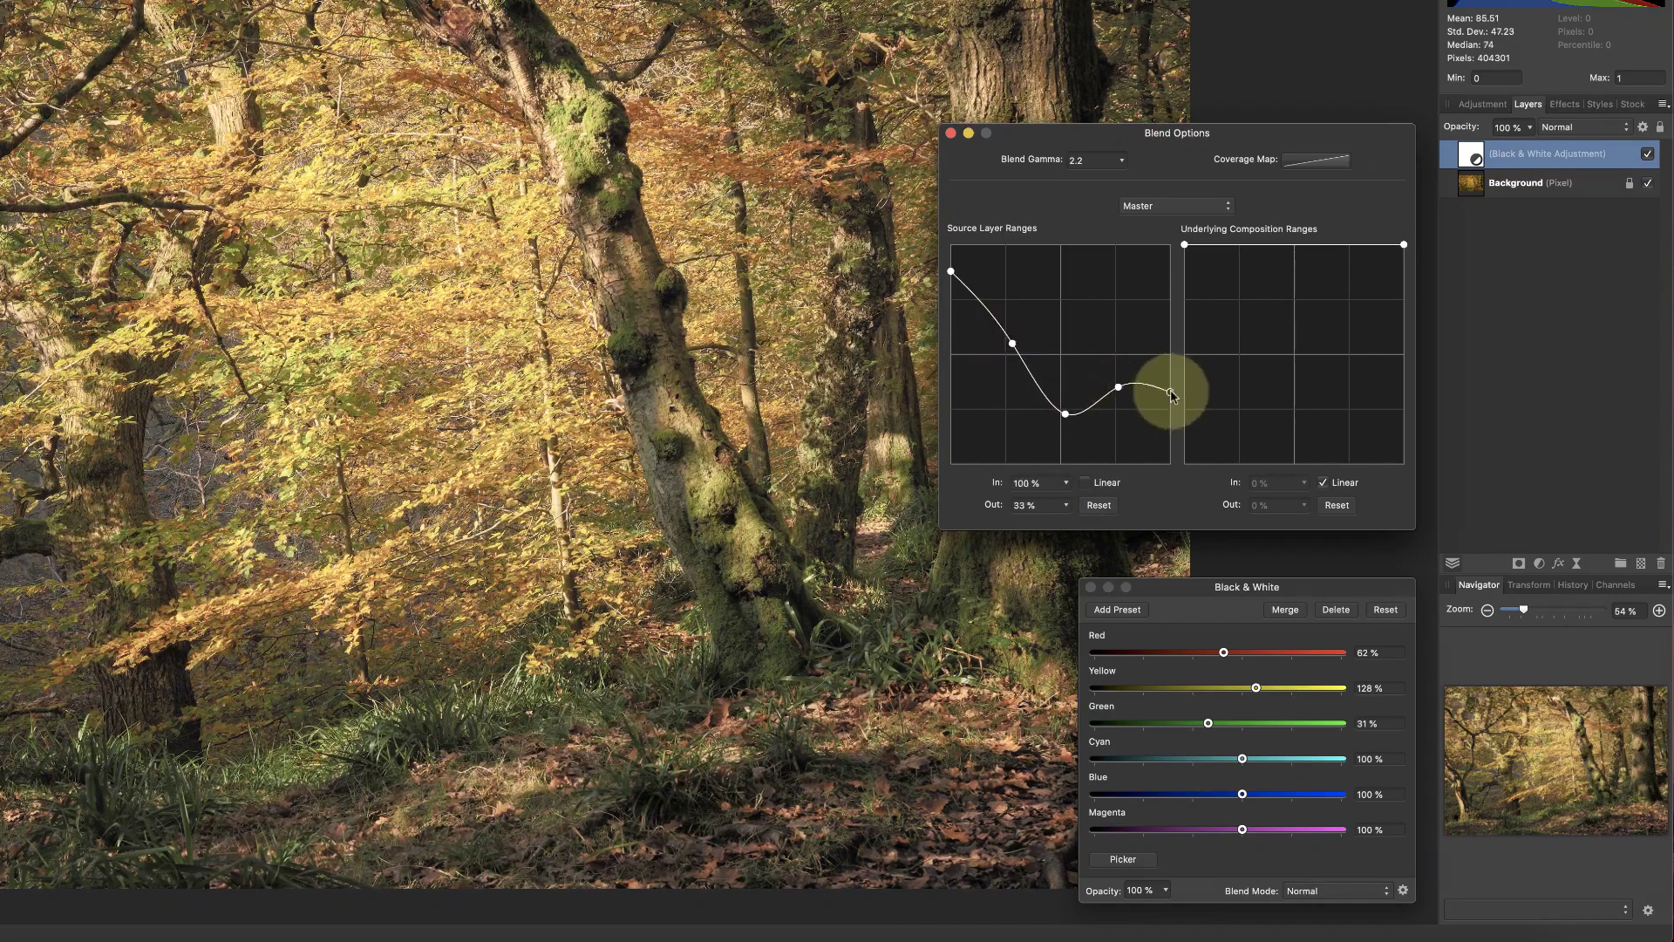
mouse_move(1169, 399)
mouse_down()
mouse_move(1167, 314)
mouse_move(1169, 461)
mouse_up()
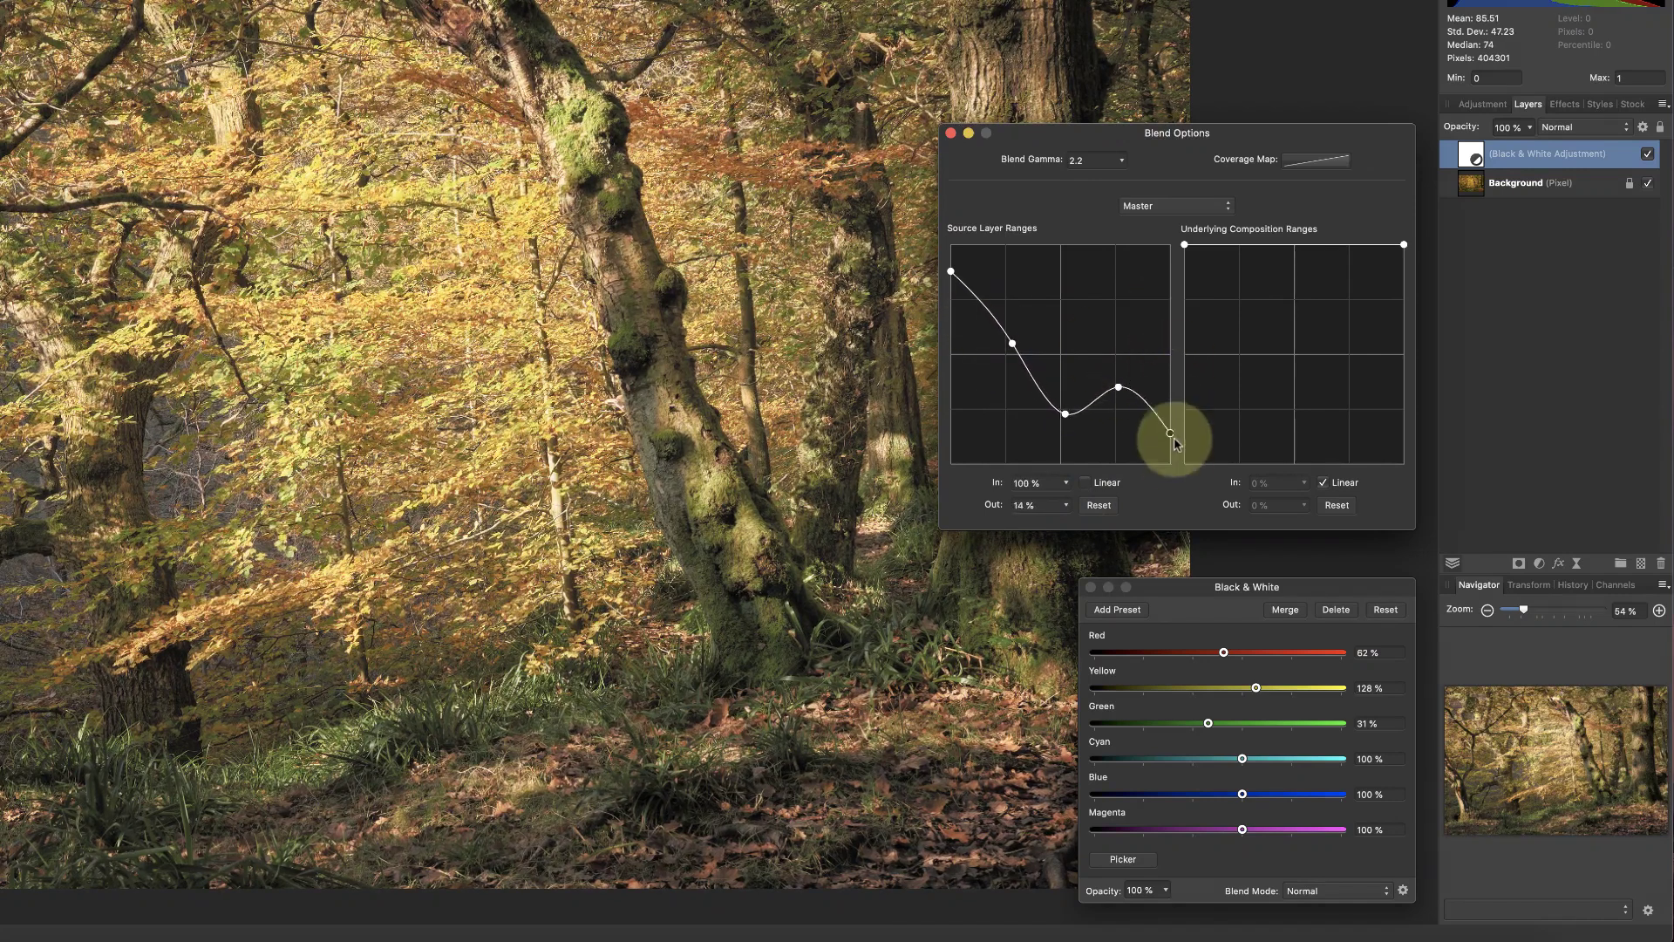
drag(1066, 414, 1056, 383)
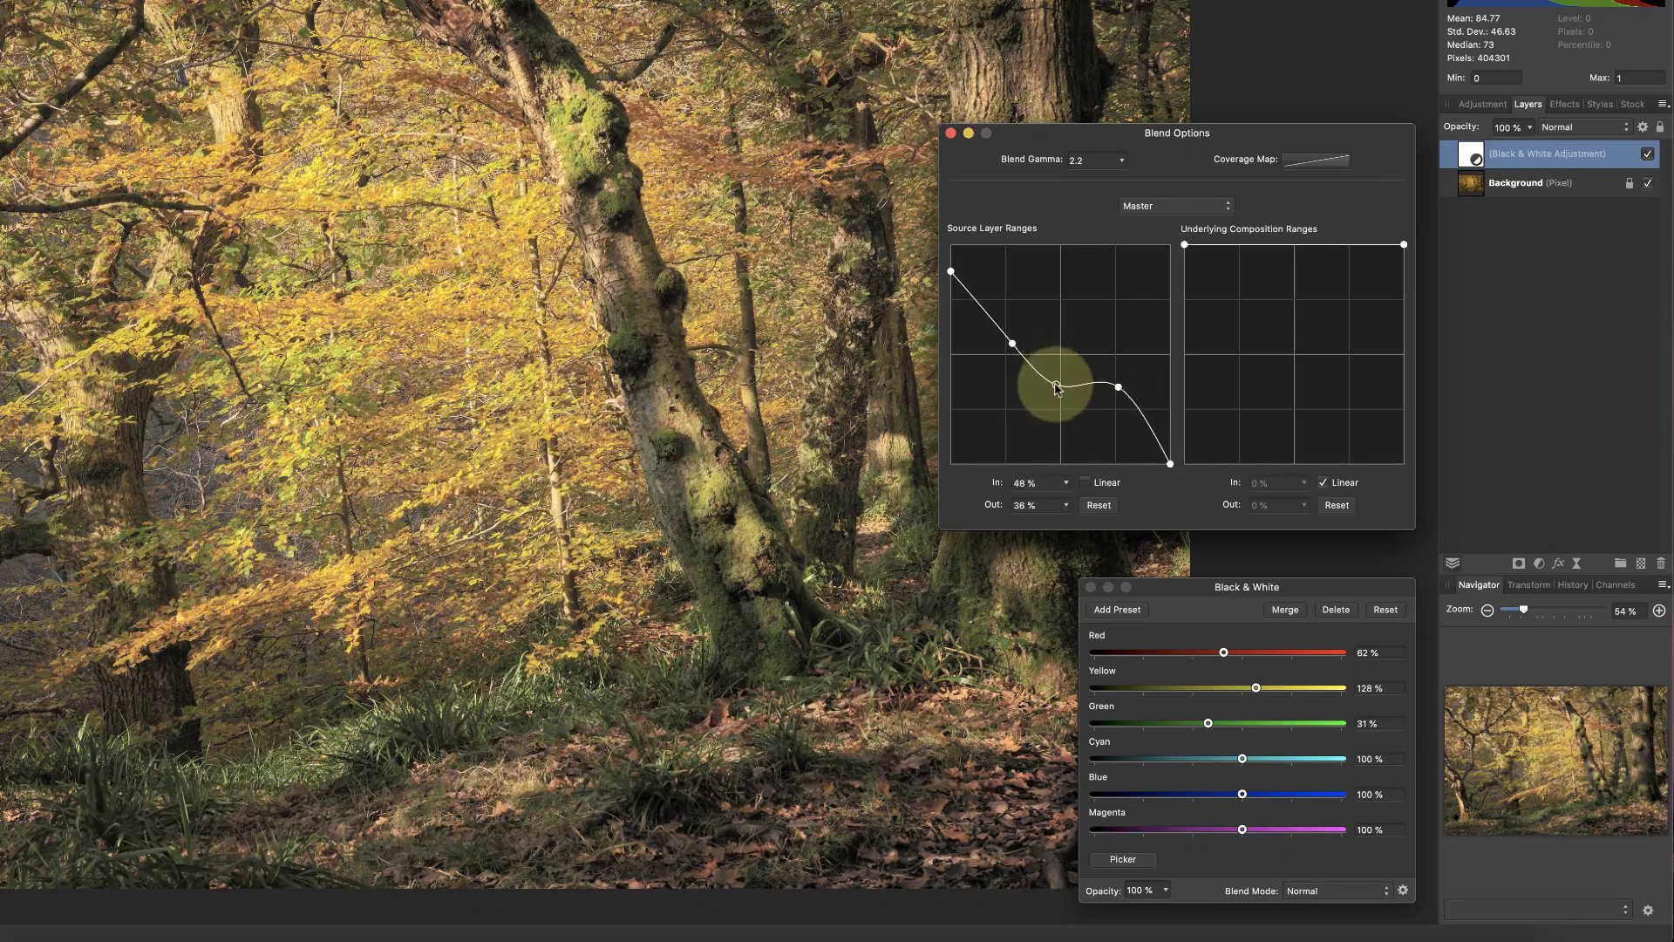